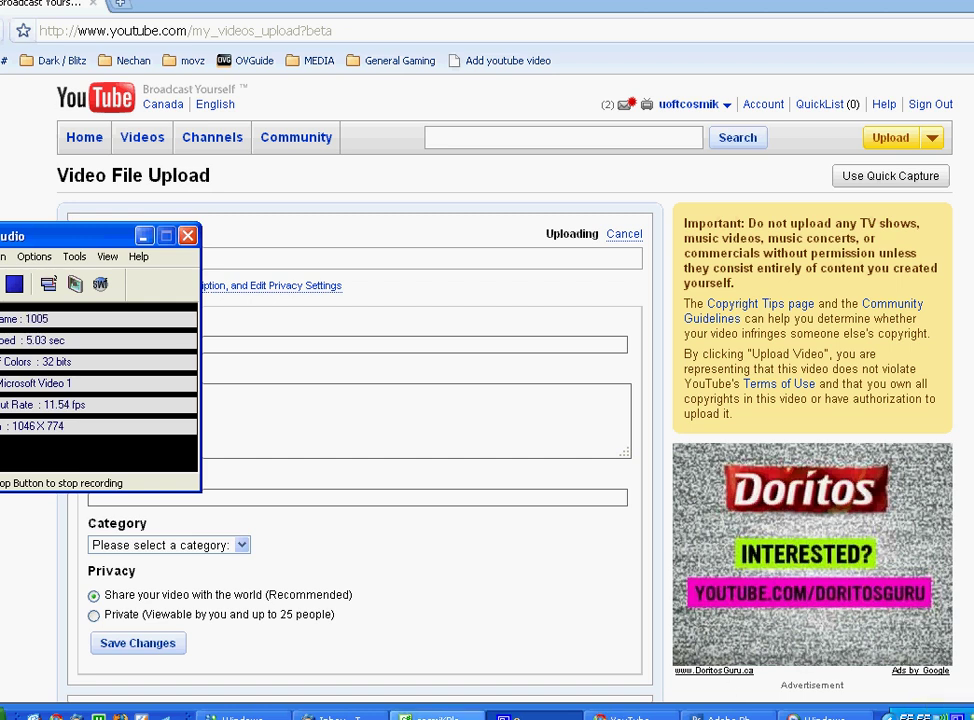
# Step: Run the cosmiKPlatformerXNAtest project in Debug from Visual C# 2008 Express and start the game to reach its level editor
pyautogui.click(440, 717)
pyautogui.moveTo(459, 30); pyautogui.dragTo(444, 21)
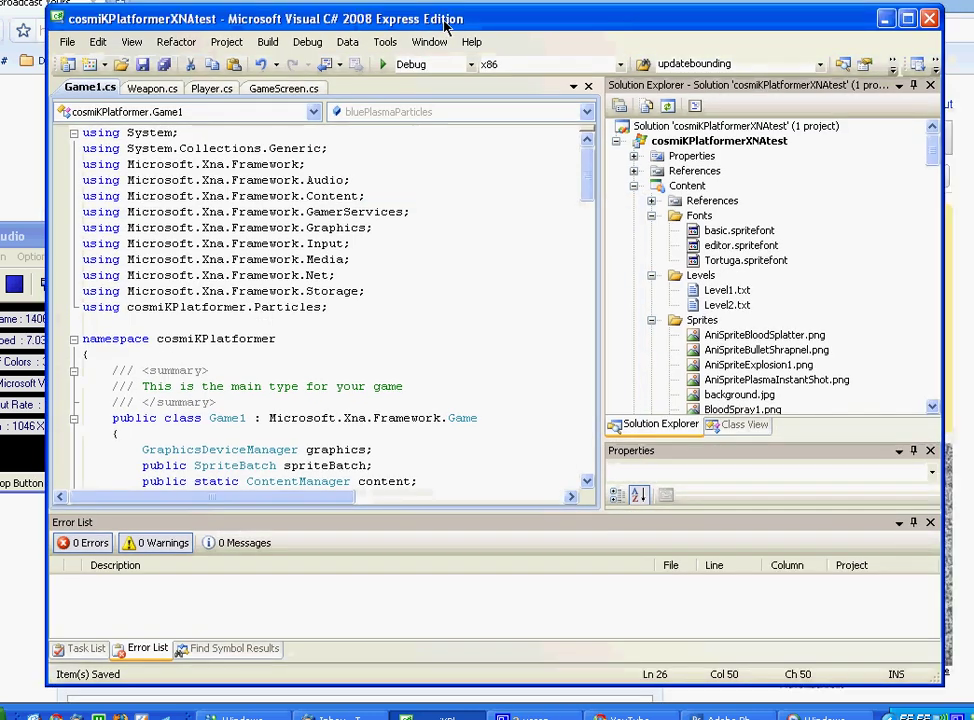
pyautogui.click(392, 62)
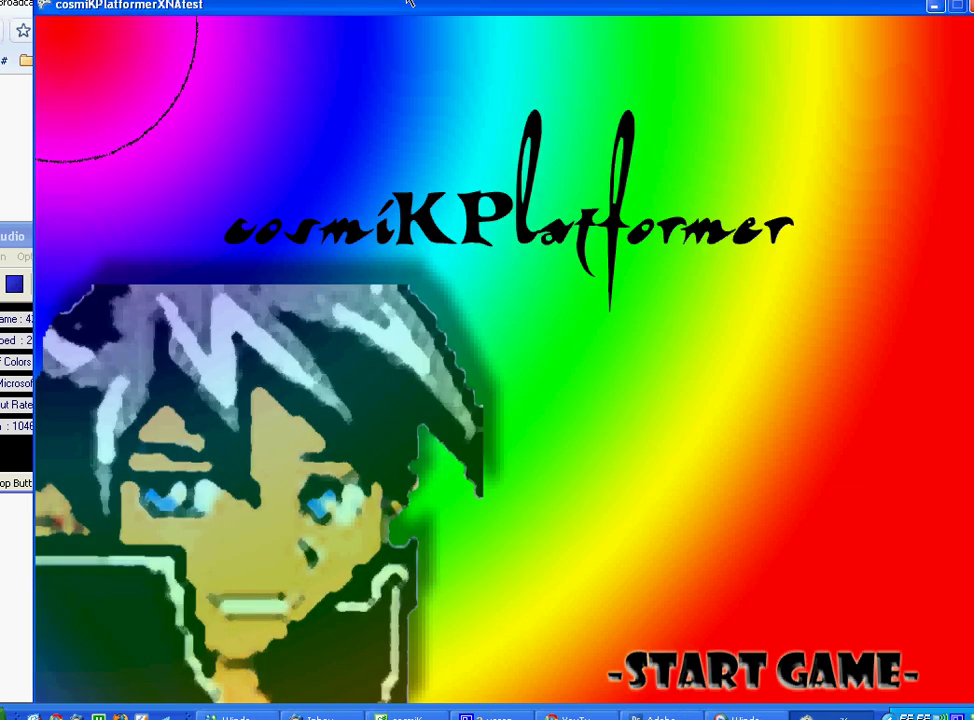
pyautogui.moveTo(409, 3); pyautogui.dragTo(387, 5)
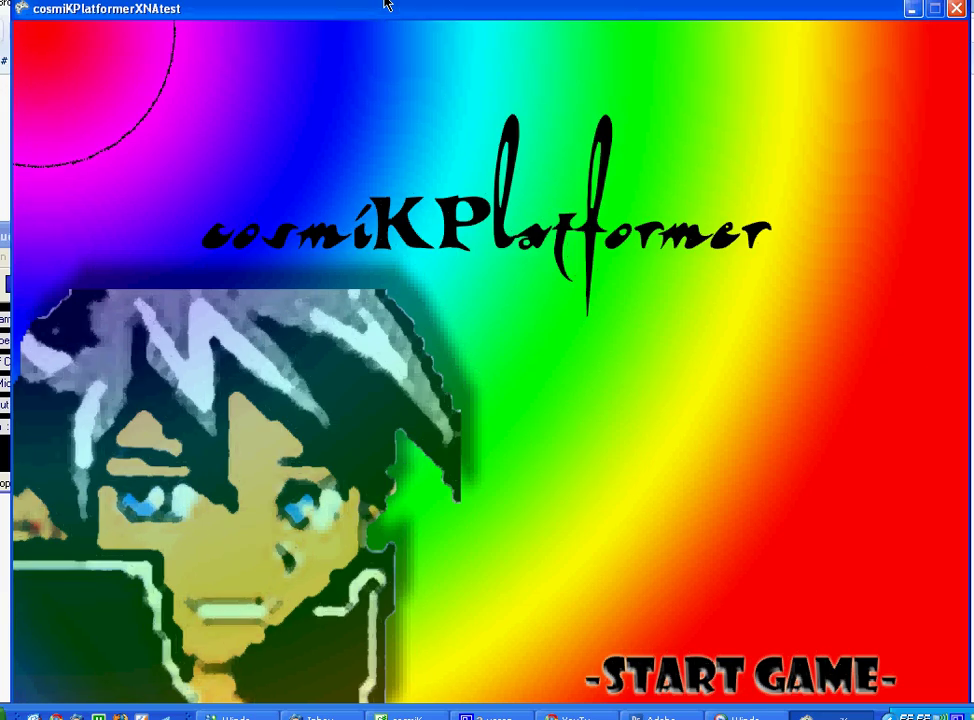
pyautogui.press('Return')
pyautogui.press('Return')
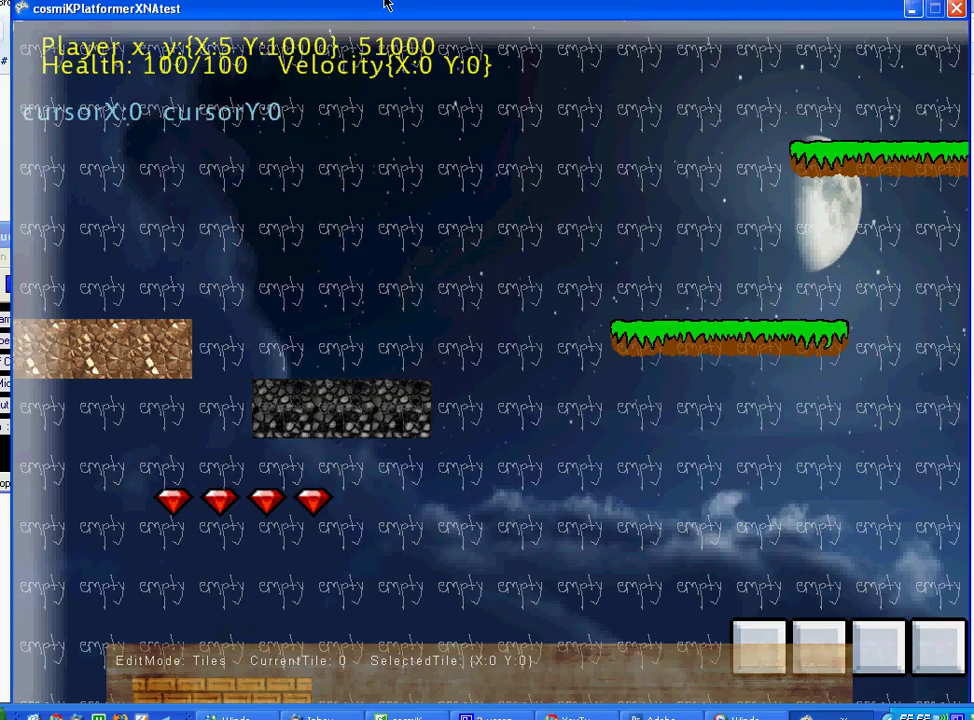
# Step: Look over the whole level, from the ground and golden blocks up to the grass platforms and across to the far edge
pyautogui.press('Down')
pyautogui.press('Right')
pyautogui.press('Left')
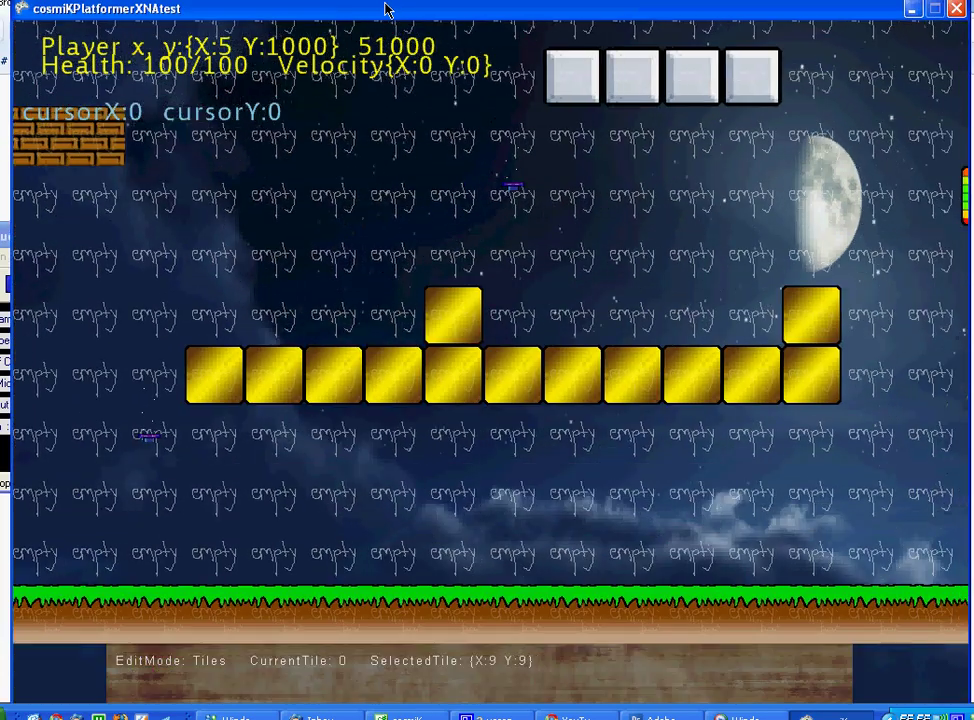
pyautogui.press('Left')
pyautogui.press('Left')
pyautogui.press('Up')
pyautogui.press('Up')
pyautogui.press('Up')
pyautogui.press('Up')
pyautogui.press('Up')
pyautogui.press('Up')
pyautogui.press('Up')
pyautogui.press('Up')
pyautogui.press('Up')
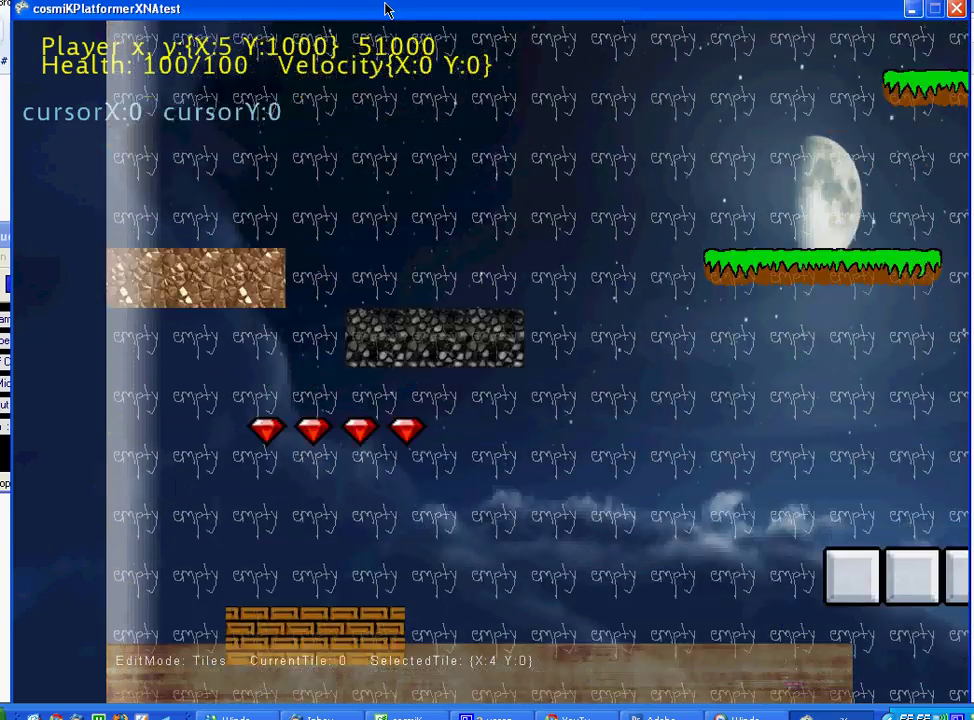
pyautogui.press('Right')
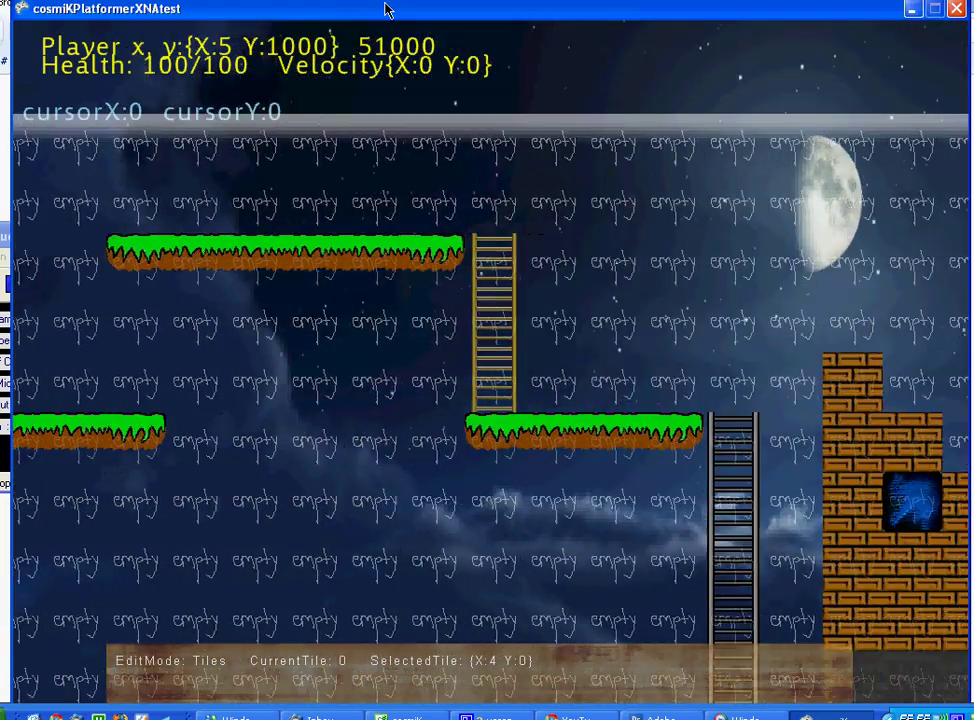
pyautogui.press('Right')
pyautogui.press('Down')
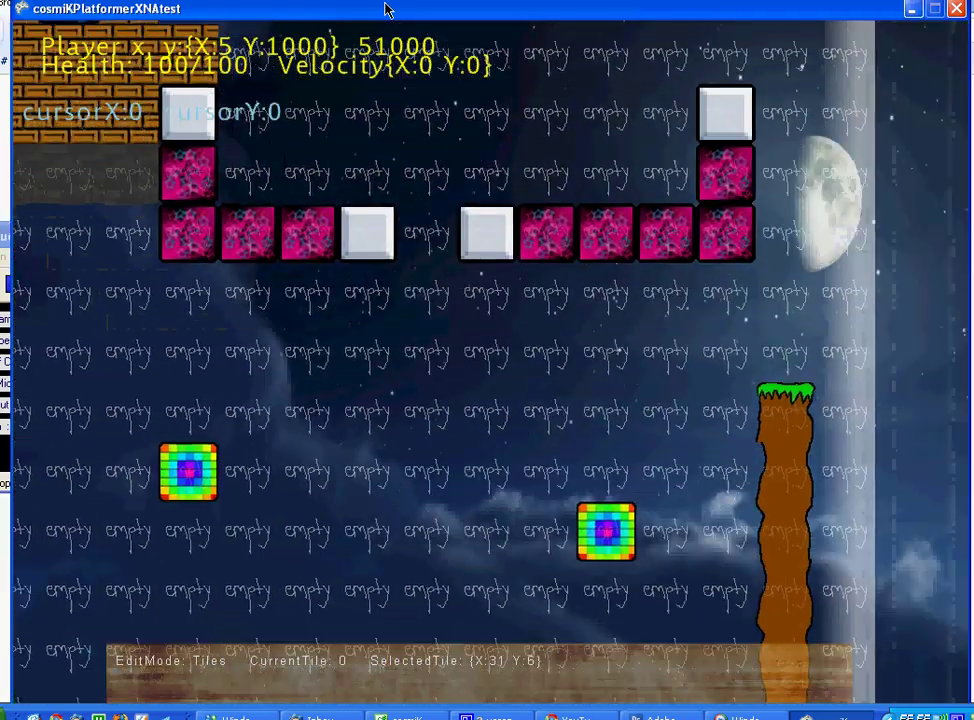
pyautogui.press('Down')
pyautogui.press('Down')
pyautogui.press('Down')
pyautogui.press('Left')
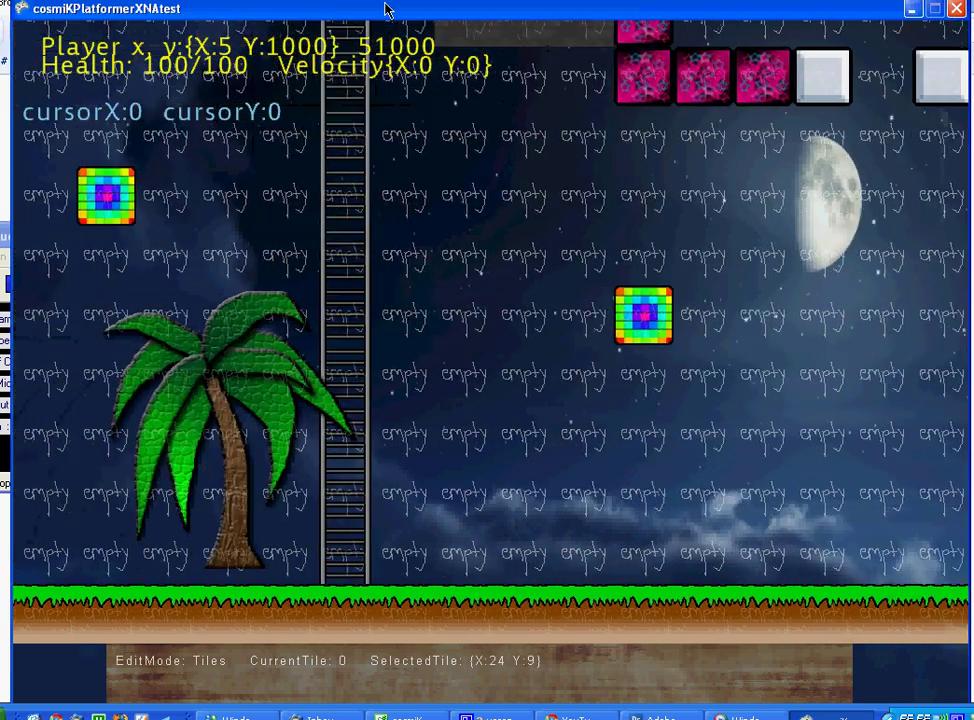
pyautogui.press('Left')
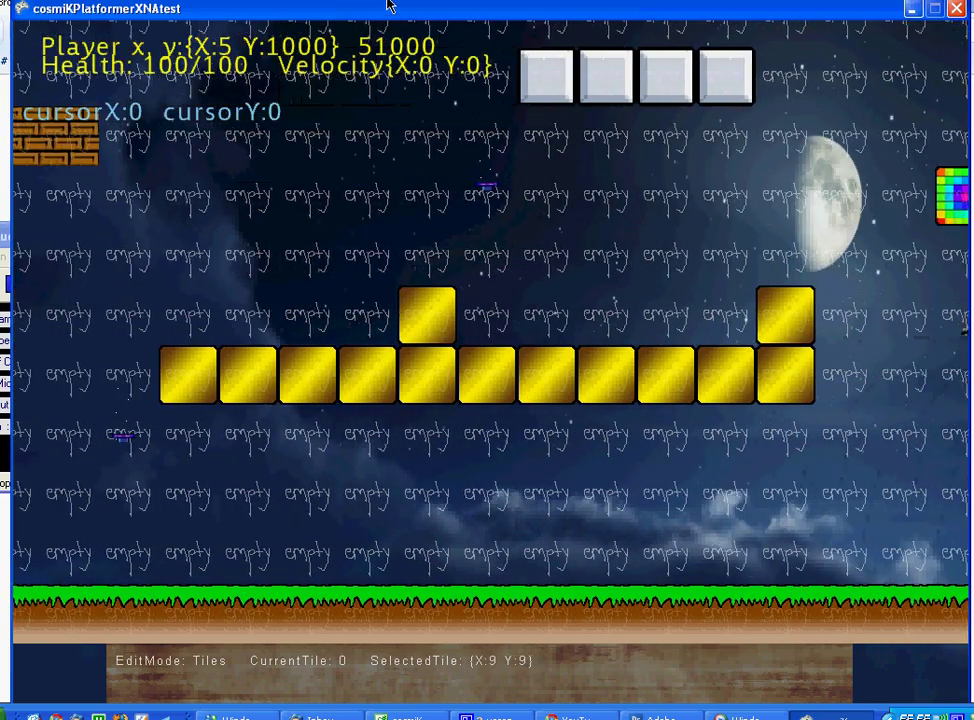
# Step: Switch the edit mode to LevelObjects and back to Tiles
pyautogui.press('Tab')
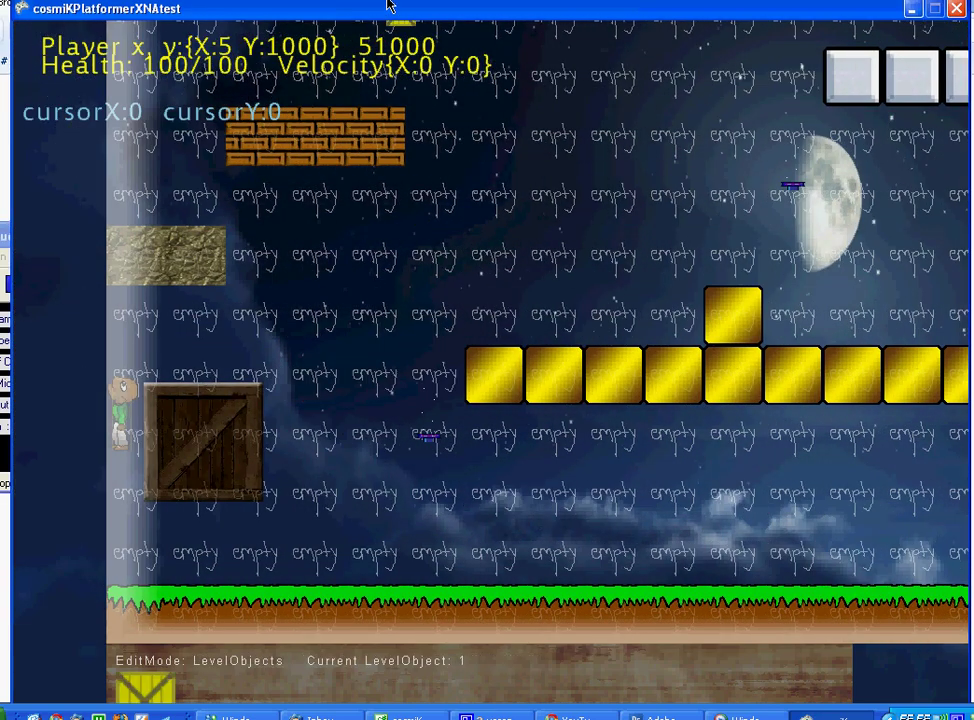
pyautogui.press('Tab')
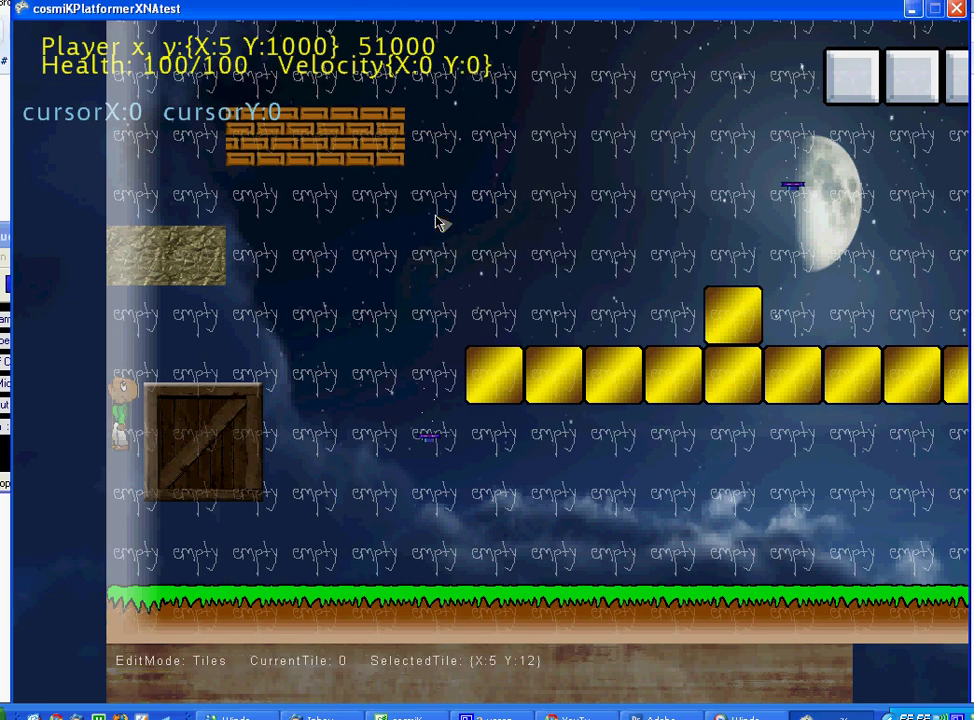
# Step: Erase the lower floating grass platform and the first three tiles of the upper grass platform using empty tile 0
pyautogui.press('Up')
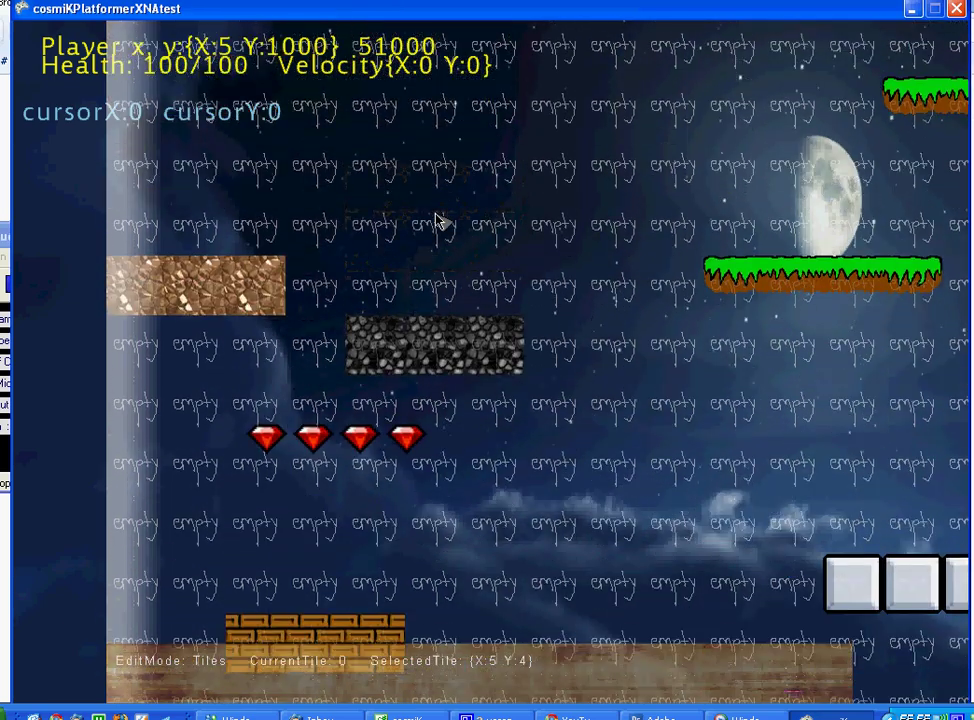
pyautogui.press('Right')
pyautogui.press('Down')
pyautogui.press('Left')
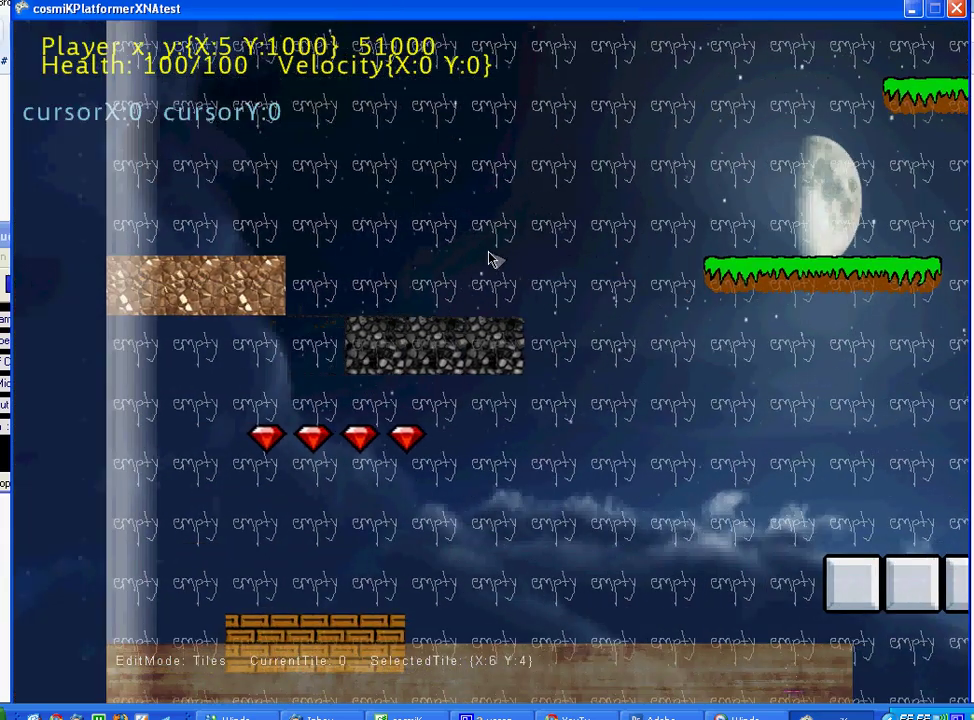
pyautogui.press('Up')
pyautogui.press('Right')
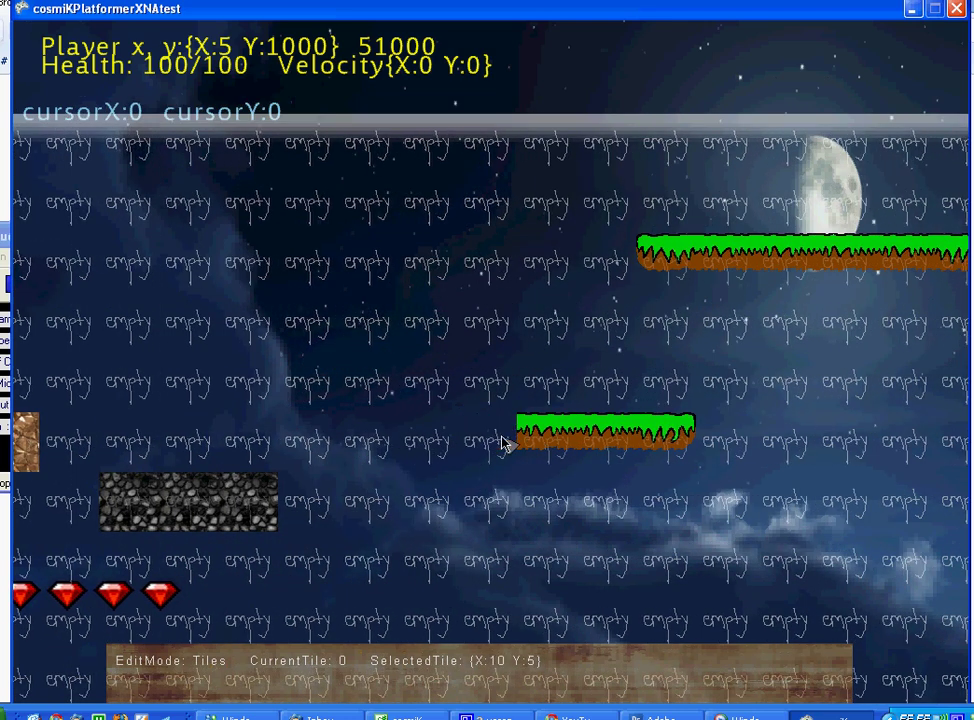
pyautogui.moveTo(547, 444)
pyautogui.mouseDown()
pyautogui.moveTo(607, 450)
pyautogui.moveTo(647, 362)
pyautogui.mouseUp()
pyautogui.moveTo(655, 277); pyautogui.dragTo(800, 277)
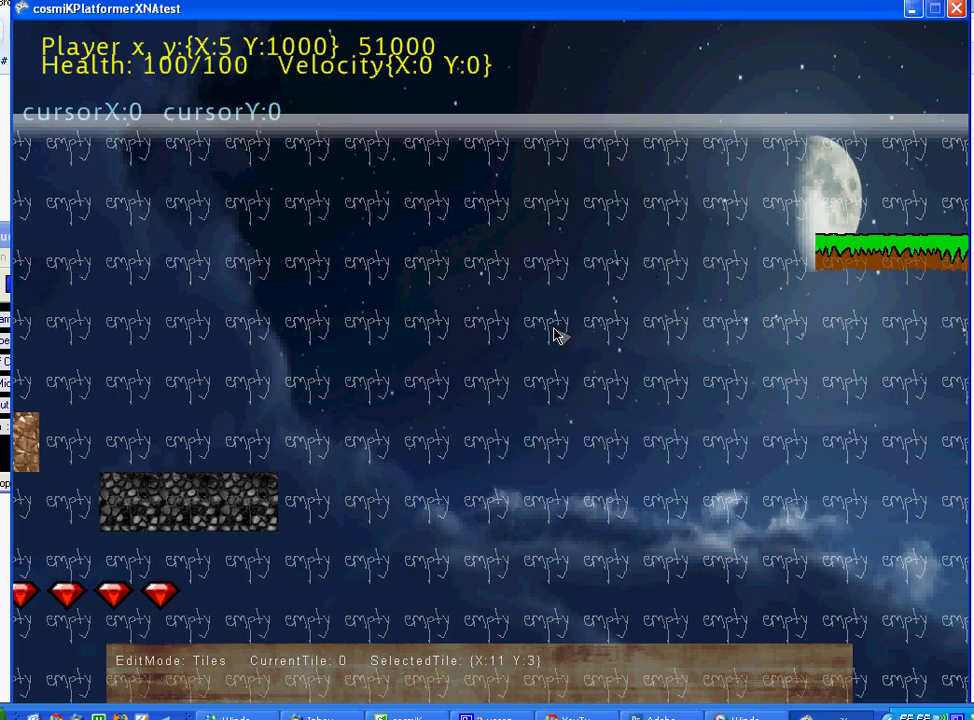
# Step: Select tile 14 and place three pink star tiles from X:9 to X:11 at Y:4, with two more beneath the last one
pyautogui.scroll(-3, 557, 335)
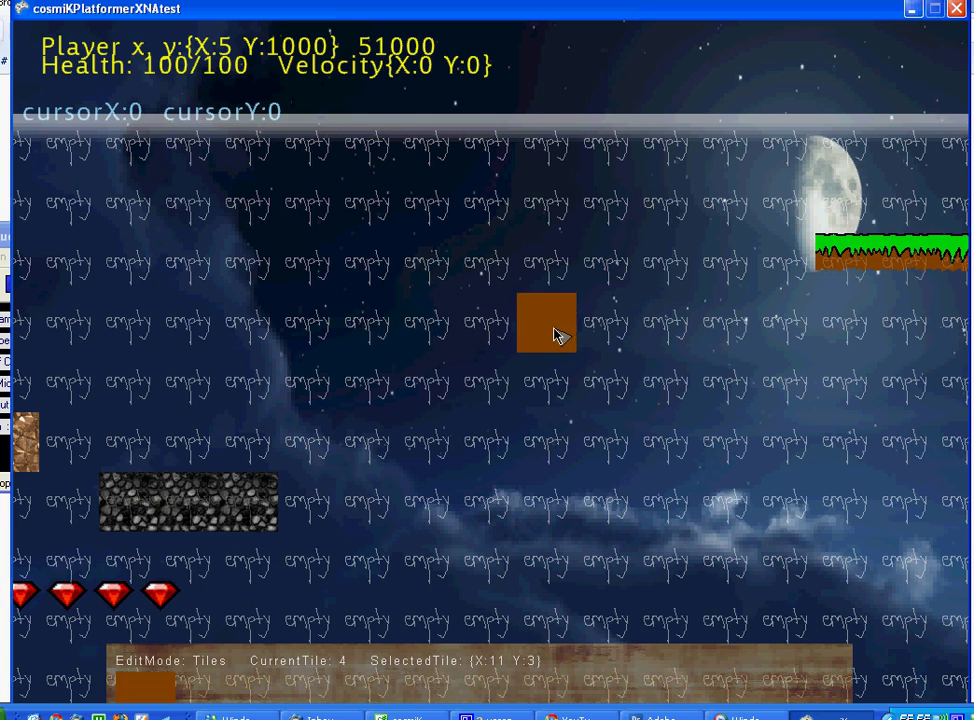
pyautogui.moveTo(425, 5); pyautogui.dragTo(427, 1)
pyautogui.scroll(-5, 390, 415)
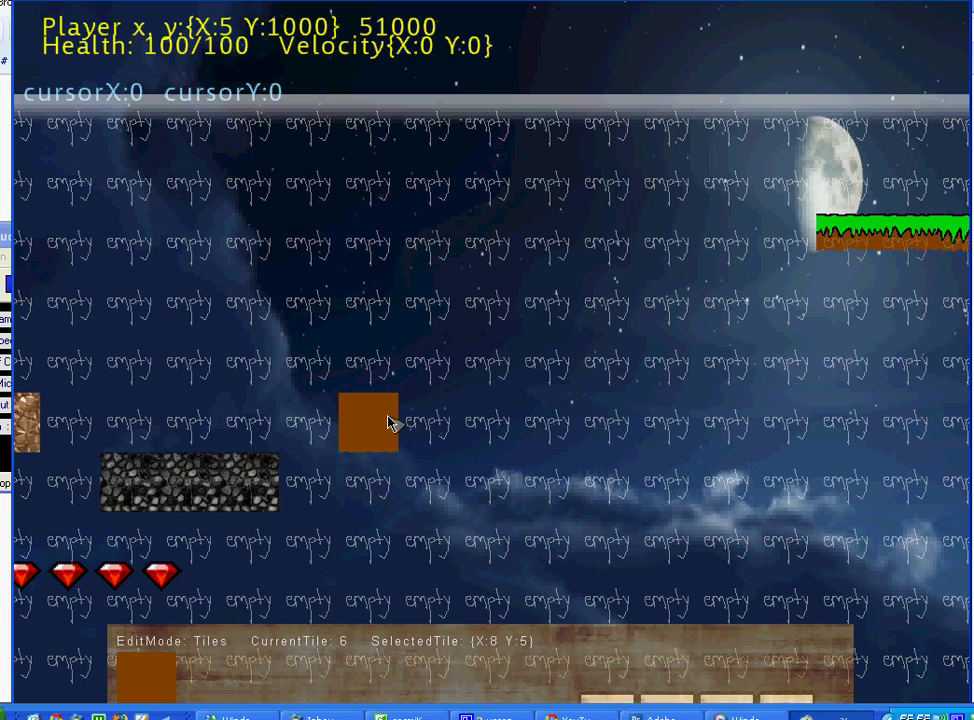
pyautogui.scroll(-5, 390, 423)
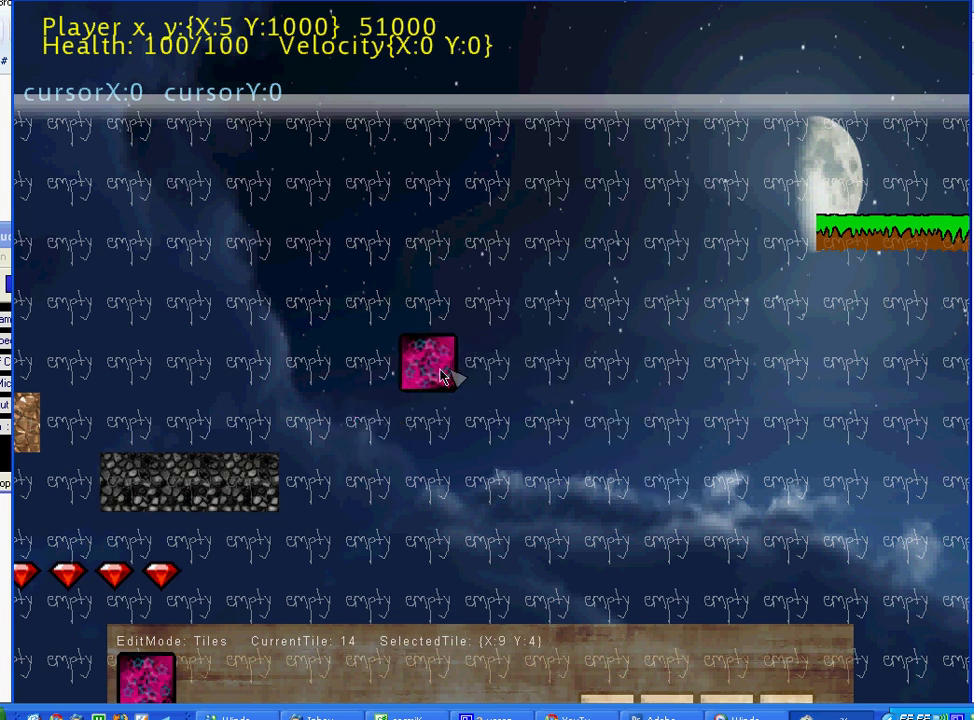
pyautogui.click(413, 366)
pyautogui.click(487, 374)
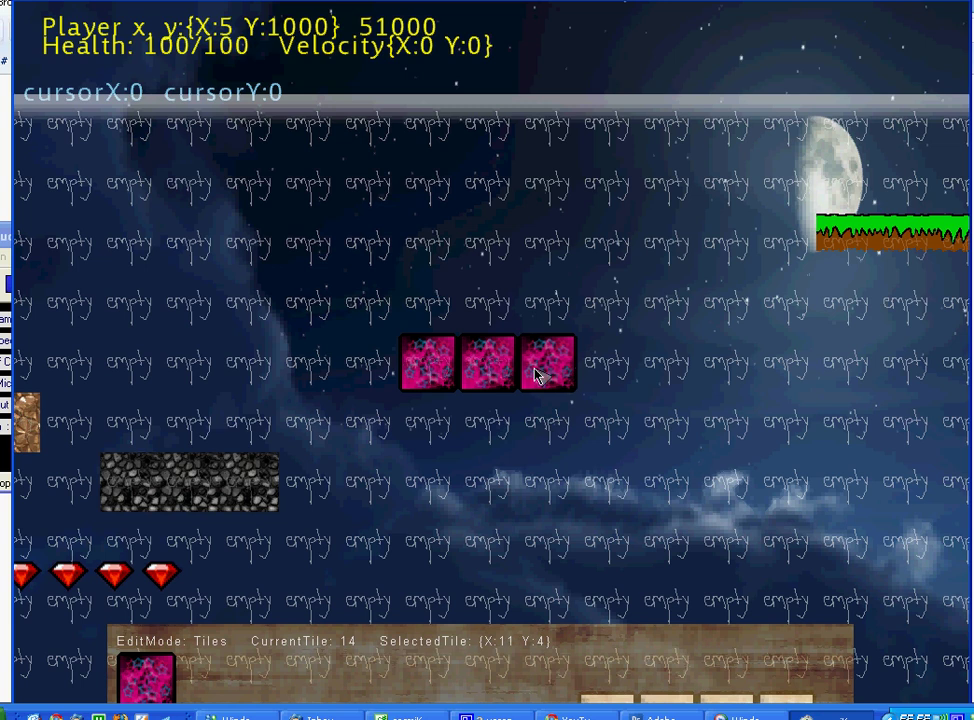
pyautogui.click(537, 372)
pyautogui.click(541, 426)
pyautogui.click(575, 500)
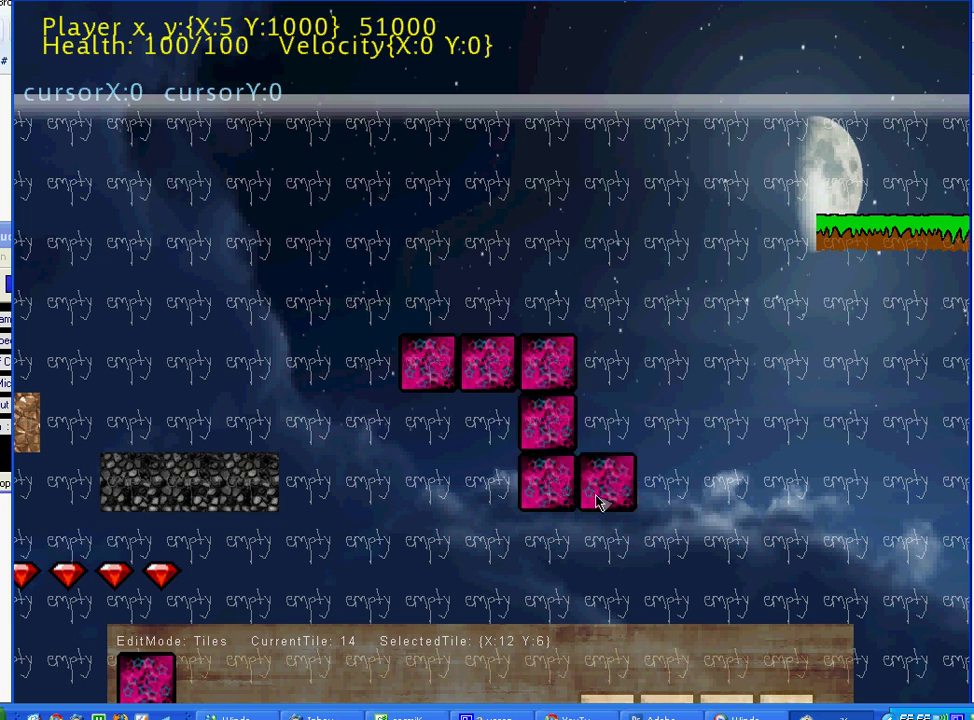
# Step: Extend the pink star tiles in a staircase to X:16 Y:7 and one tile up from its end
pyautogui.click(604, 500)
pyautogui.click(662, 495)
pyautogui.click(680, 535)
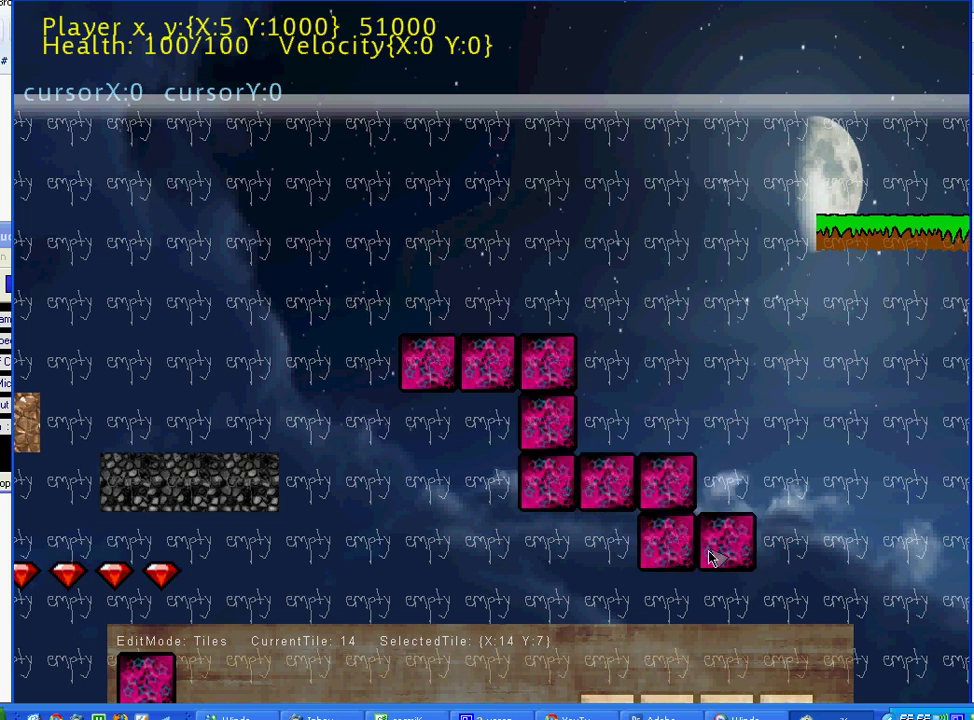
pyautogui.click(722, 552)
pyautogui.click(790, 555)
pyautogui.click(840, 548)
pyautogui.click(838, 485)
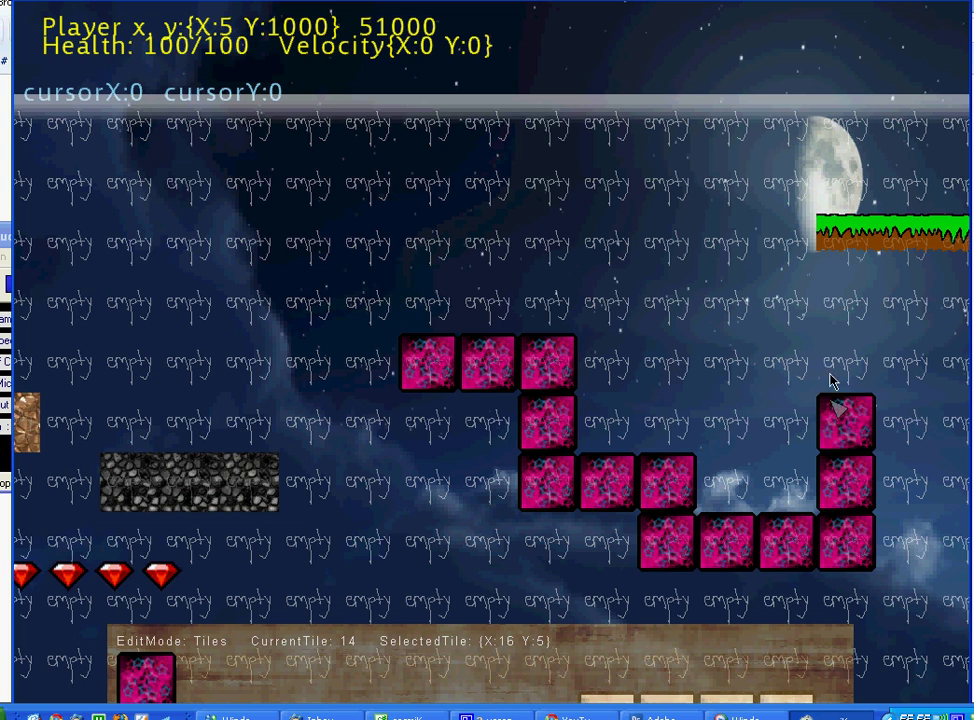
# Step: Close the pink star tiles into a rectangular loop up the X:16 column and back along Y:4 to X:13
pyautogui.click(834, 392)
pyautogui.click(840, 365)
pyautogui.click(785, 365)
pyautogui.click(725, 365)
pyautogui.click(683, 363)
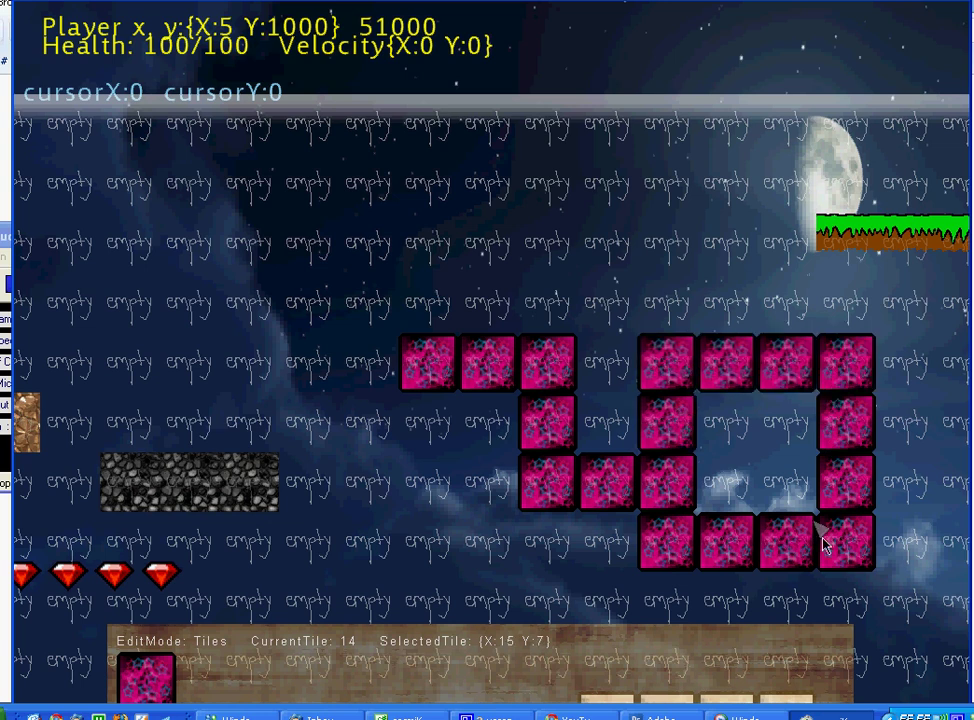
# Step: Remove the pink loop and staircase tiles, keeping the three-tile row at Y:4 and the tile beneath its end
pyautogui.rightClick(678, 425)
pyautogui.rightClick(675, 380)
pyautogui.moveTo(725, 370)
pyautogui.mouseDown(button='right')
pyautogui.moveTo(865, 387)
pyautogui.moveTo(849, 500)
pyautogui.mouseUp(button='right')
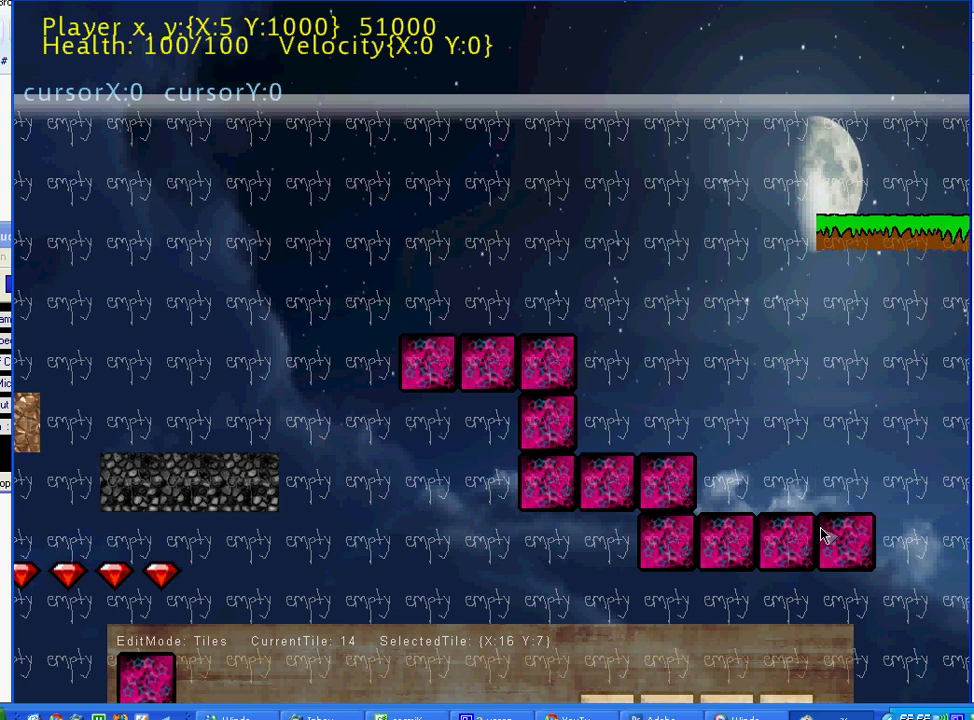
pyautogui.moveTo(790, 548)
pyautogui.mouseDown(button='right')
pyautogui.moveTo(674, 554)
pyautogui.moveTo(674, 500)
pyautogui.moveTo(561, 489)
pyautogui.mouseUp(button='right')
# Step: Select empty tile 0 and erase the remaining pink star tiles and the dark stone platform
pyautogui.scroll(-1, 560, 488)
pyautogui.scroll(-10, 560, 488)
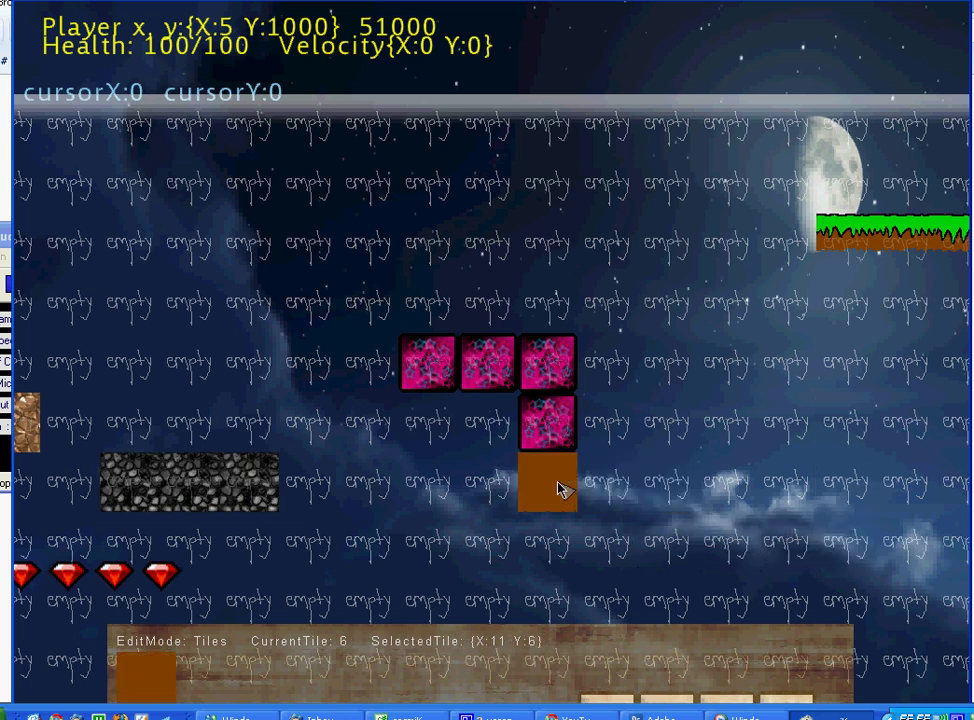
pyautogui.scroll(-3, 560, 488)
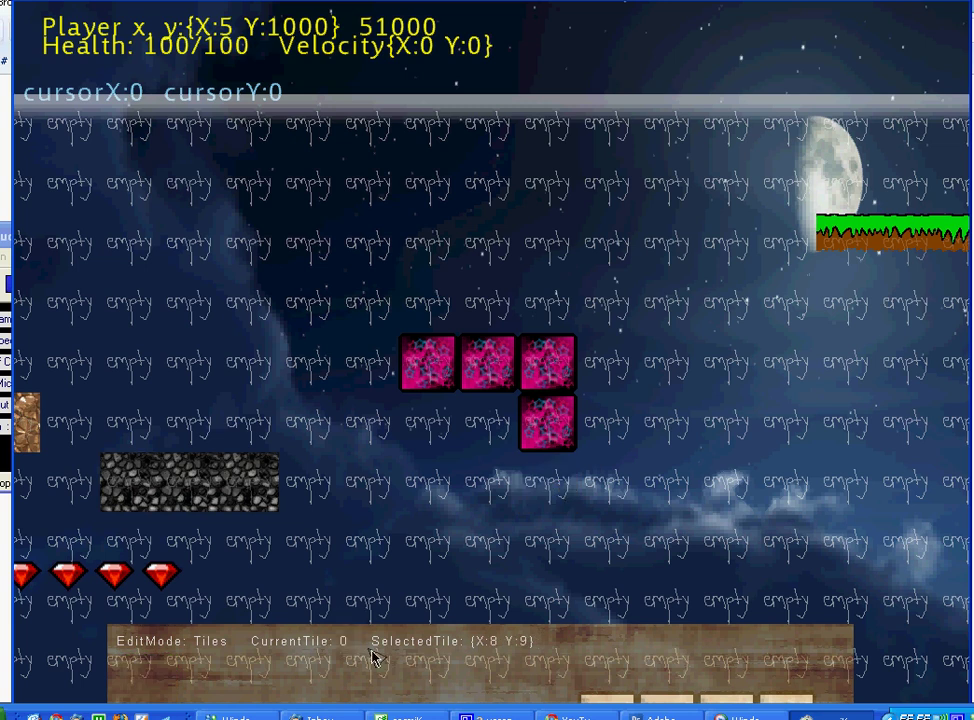
pyautogui.moveTo(533, 451)
pyautogui.mouseDown()
pyautogui.moveTo(558, 388)
pyautogui.moveTo(436, 367)
pyautogui.mouseUp()
pyautogui.moveTo(278, 480)
pyautogui.mouseDown()
pyautogui.moveTo(215, 482)
pyautogui.moveTo(143, 565)
pyautogui.mouseUp()
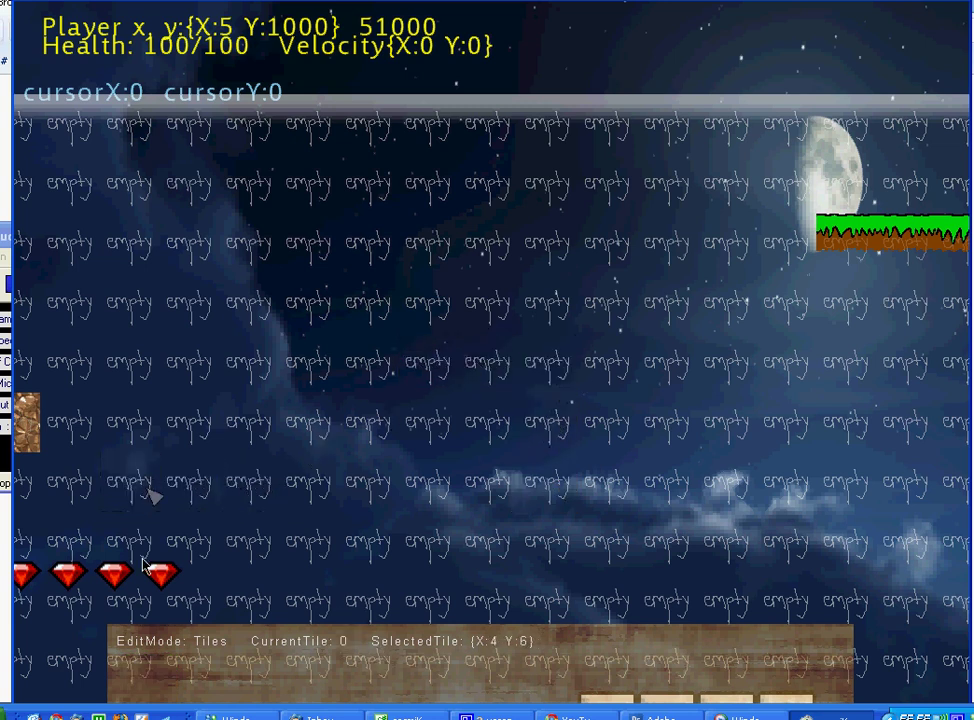
# Step: Erase the three-tile brown brick platform below the red gems
pyautogui.press('Left')
pyautogui.press('Down')
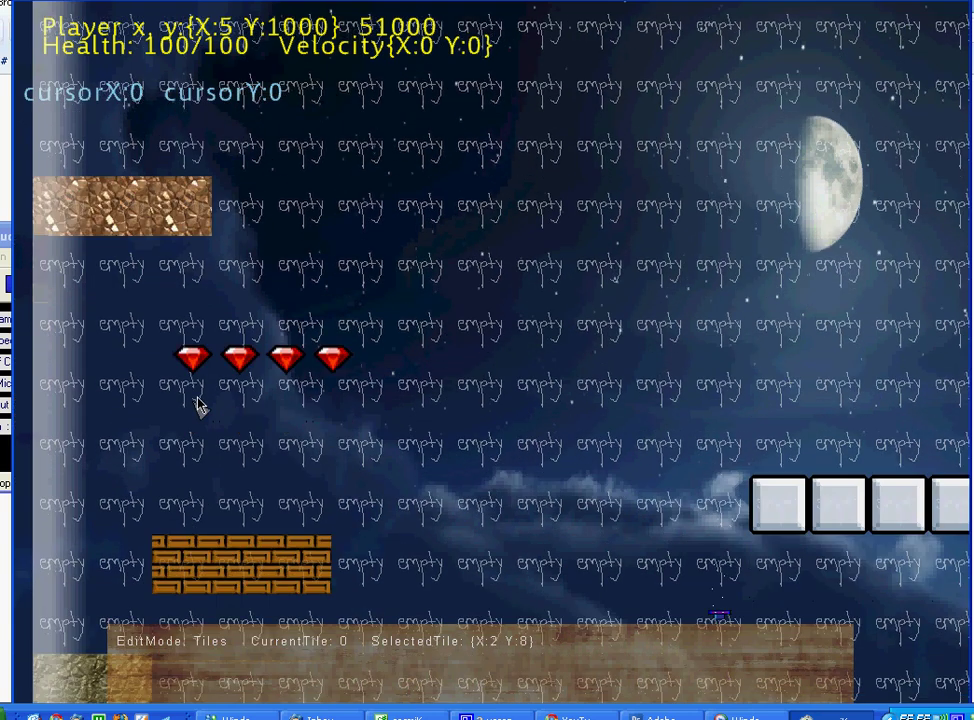
pyautogui.click(188, 563)
pyautogui.press('Down')
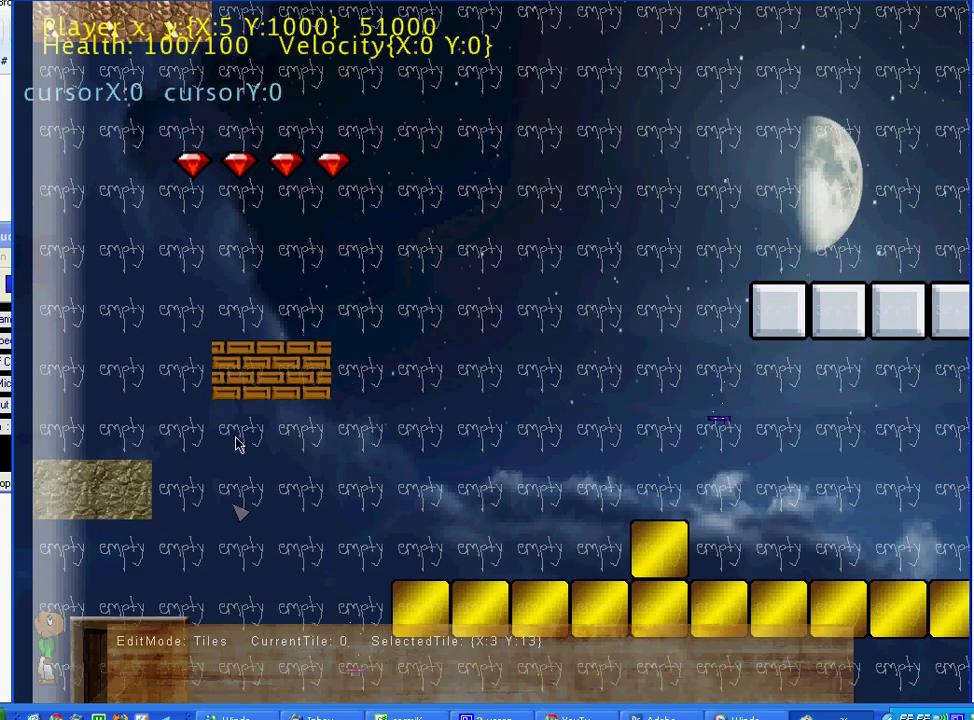
pyautogui.click(251, 139)
pyautogui.click(329, 134)
# Step: Look over the golden blocks, the palm tree area and the brick structure beside the tall ladder
pyautogui.press('Right')
pyautogui.press('Up')
pyautogui.press('Right')
pyautogui.press('Down')
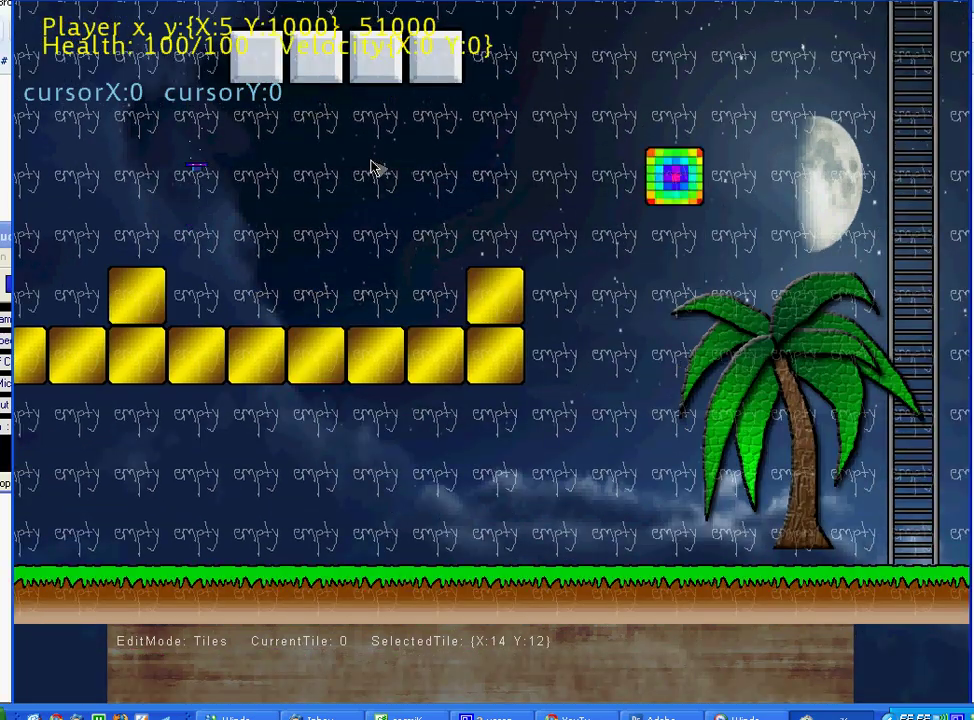
pyautogui.press('Up')
pyautogui.press('Left')
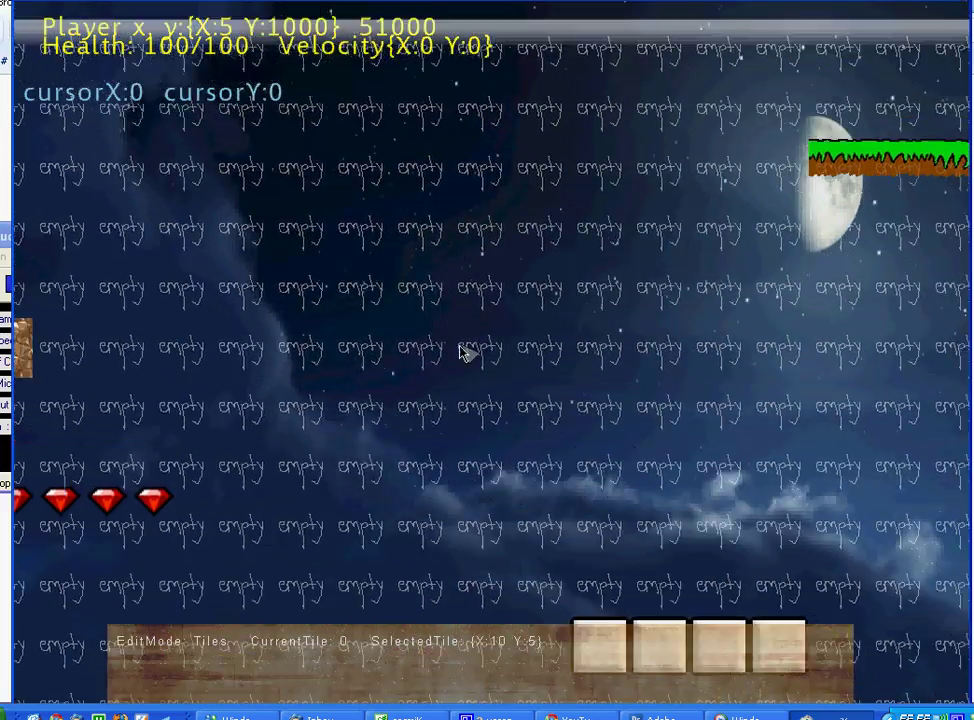
pyautogui.press('Down')
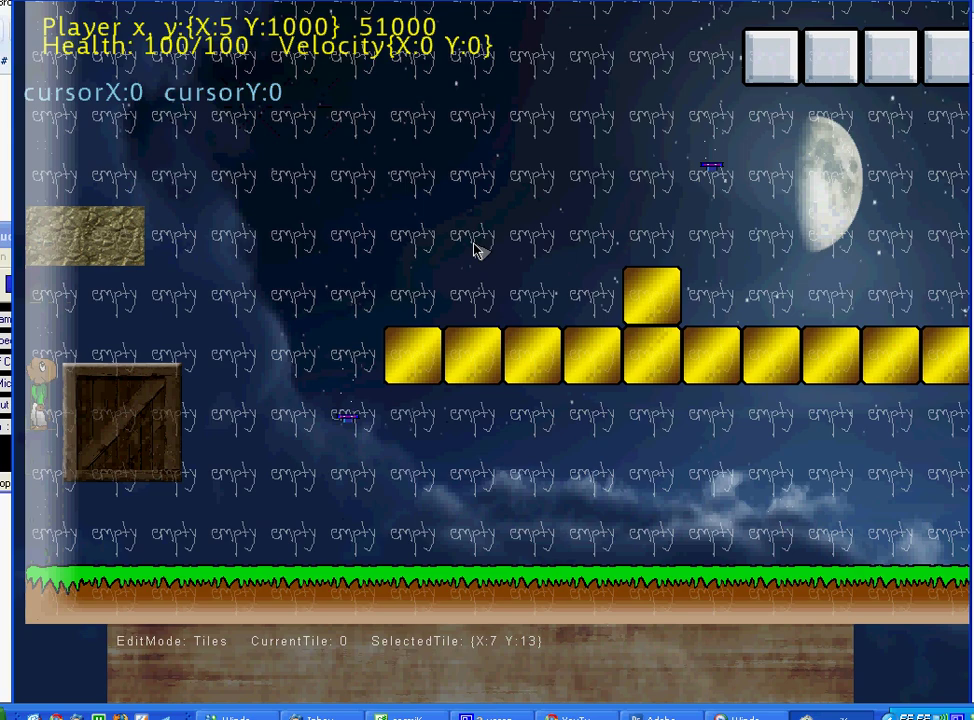
pyautogui.press('Right')
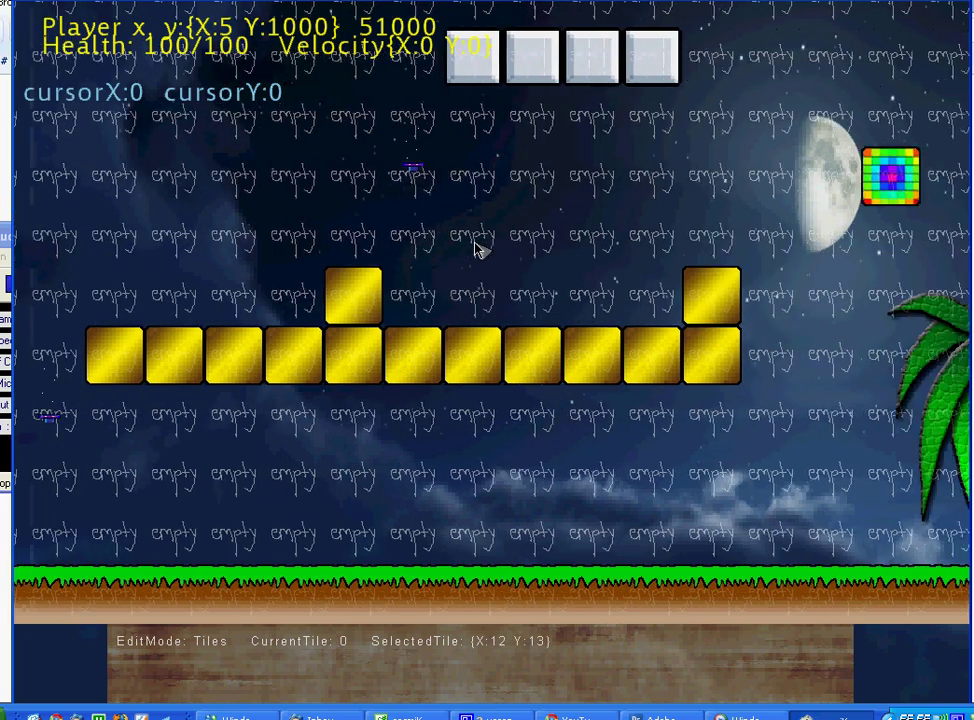
pyautogui.press('Up')
pyautogui.press('Right')
pyautogui.press('Up')
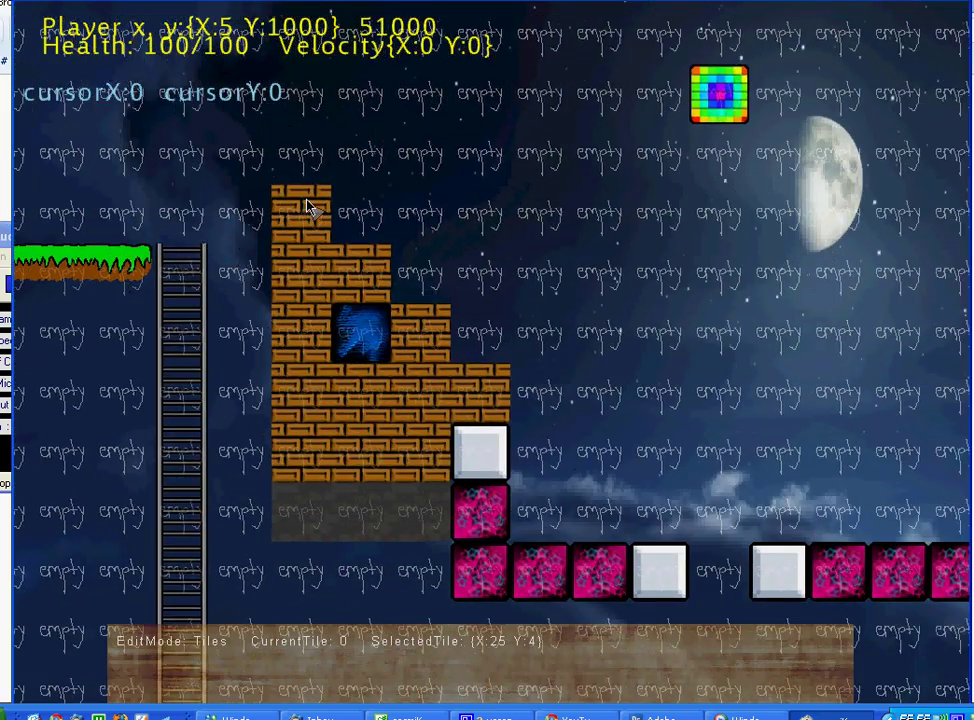
# Step: Erase the brown brick structure and its blue tile beside the tall ladder
pyautogui.moveTo(308, 207)
pyautogui.mouseDown()
pyautogui.moveTo(326, 298)
pyautogui.moveTo(428, 345)
pyautogui.mouseUp()
pyautogui.moveTo(463, 390)
pyautogui.mouseDown()
pyautogui.moveTo(446, 441)
pyautogui.moveTo(337, 441)
pyautogui.moveTo(304, 370)
pyautogui.moveTo(342, 393)
pyautogui.moveTo(309, 352)
pyautogui.mouseUp()
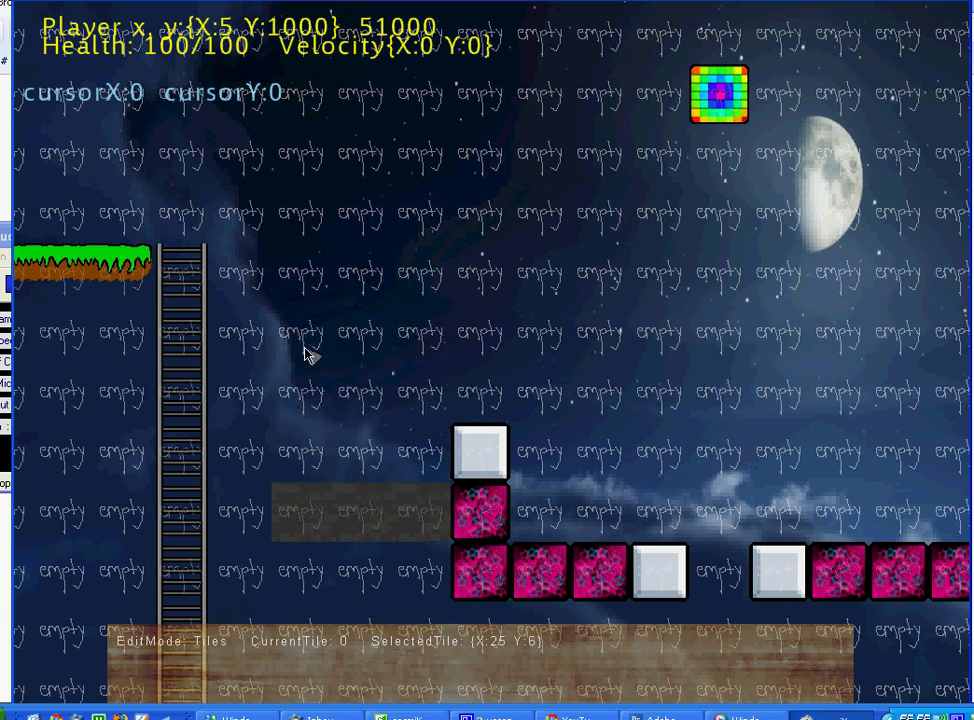
# Step: Switch the edit mode from Tiles to LevelObjects near the palm tree on the ground
pyautogui.press('Down')
pyautogui.press('Down')
pyautogui.press('Down')
pyautogui.press('Left')
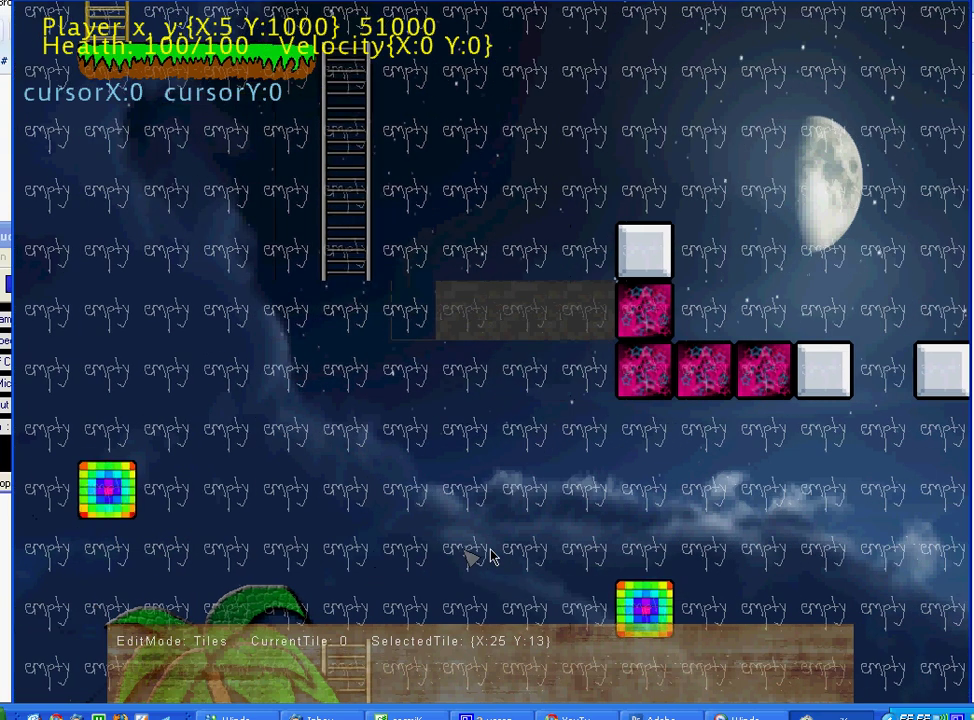
pyautogui.press('Down')
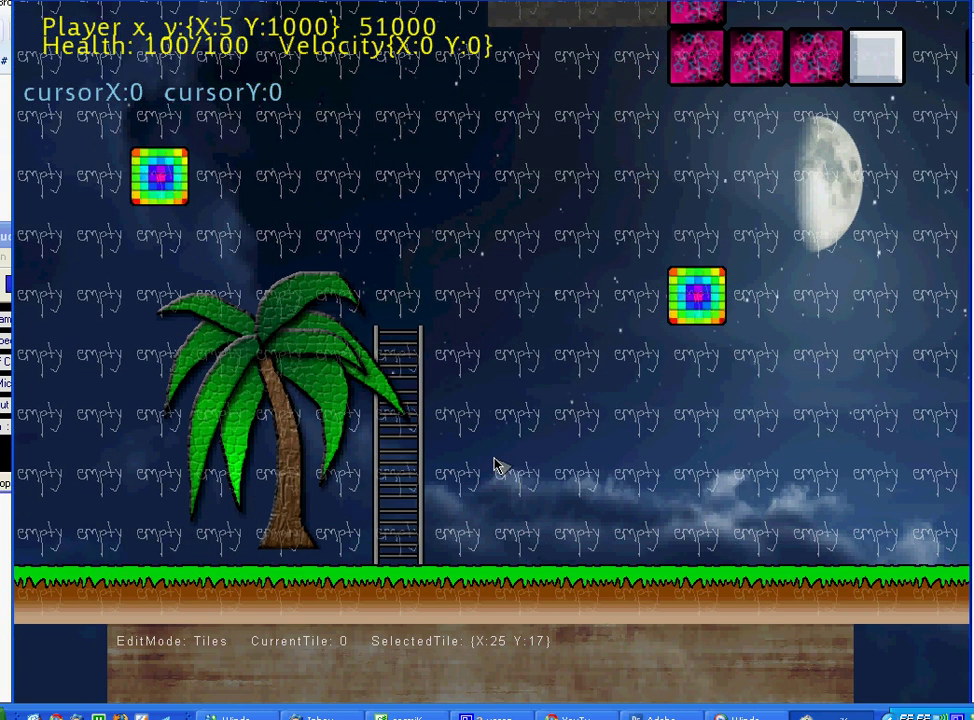
pyautogui.press('Tab')
pyautogui.press('Tab')
pyautogui.press('Tab')
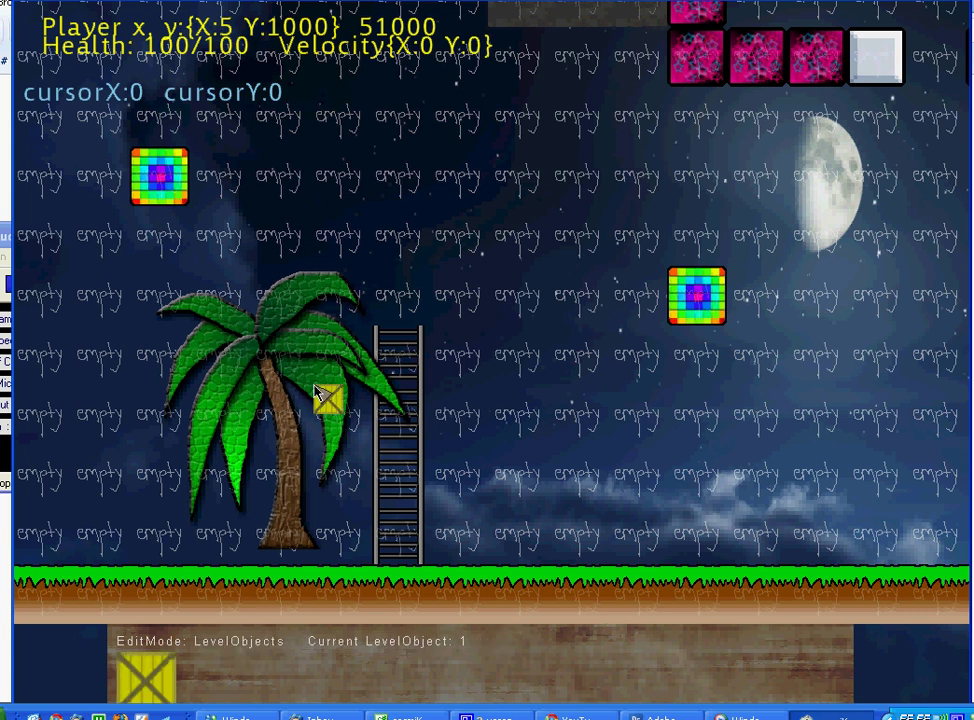
# Step: Turn on highlighting mode and highlight the palm tree and the wooden crate beside the player
pyautogui.press('h')
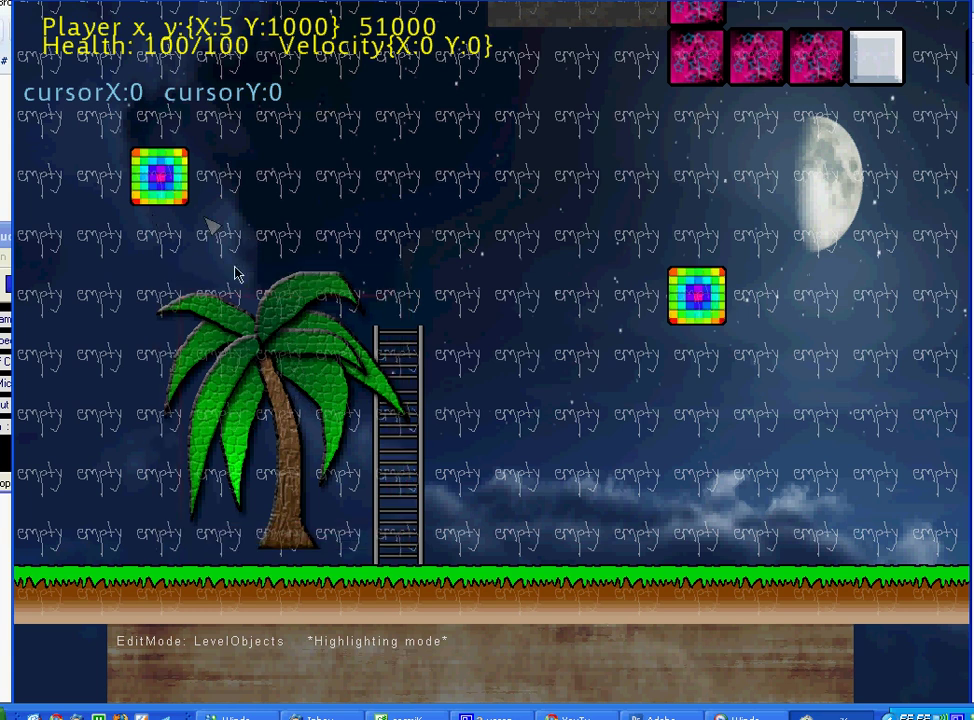
pyautogui.press('Left')
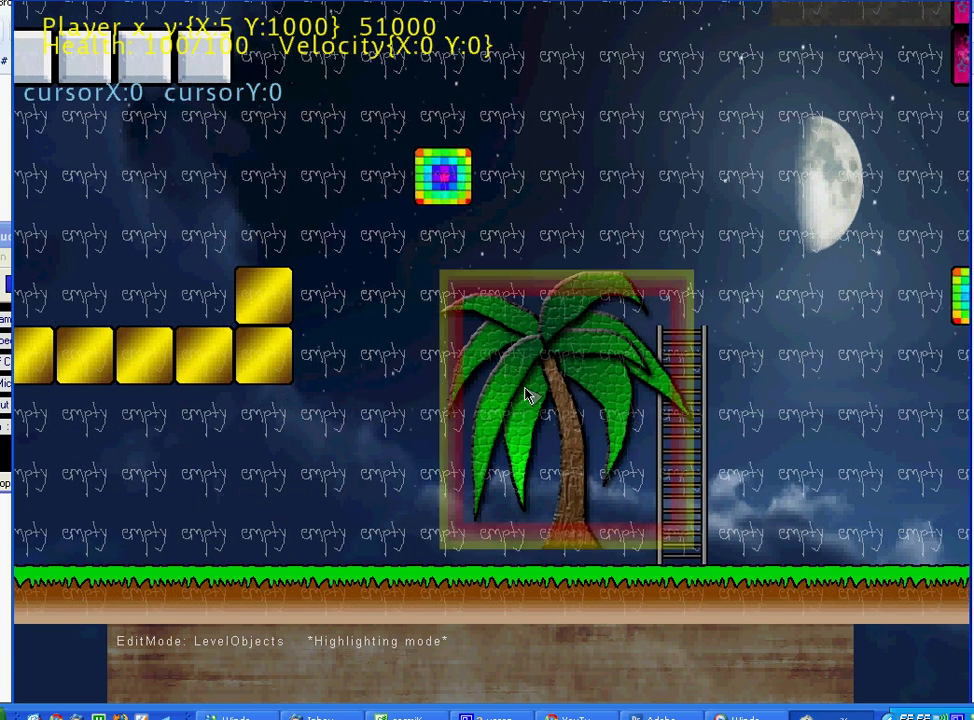
pyautogui.press('Left')
pyautogui.press('Left')
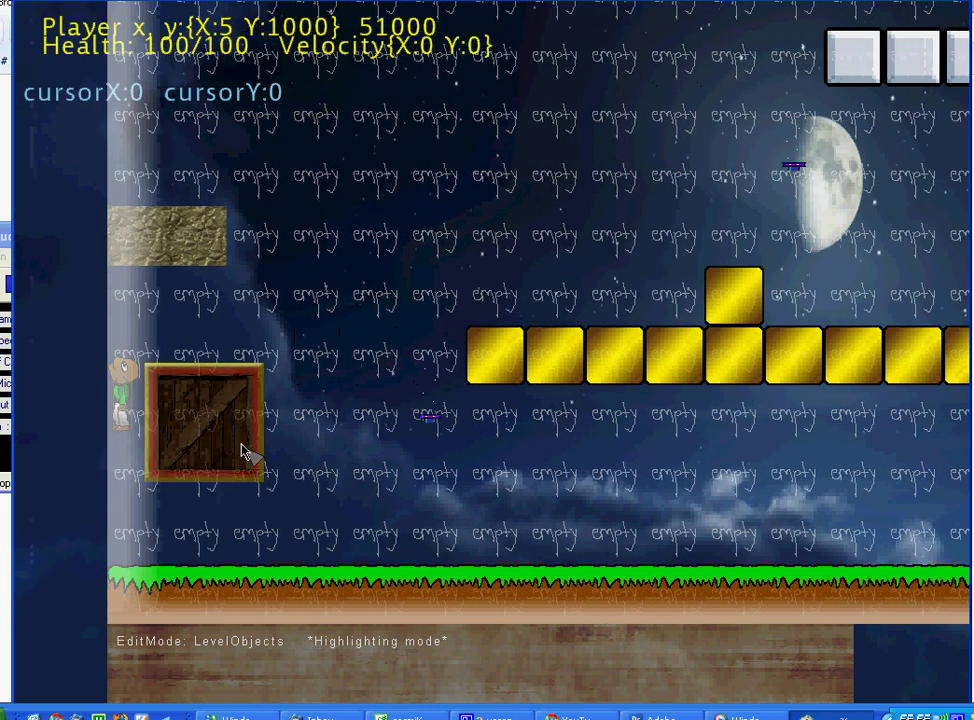
# Step: Leave highlighting mode and cycle through the yellow crate, wooden crate and palm tree level objects to preview them
pyautogui.scroll(3, 420, 456)
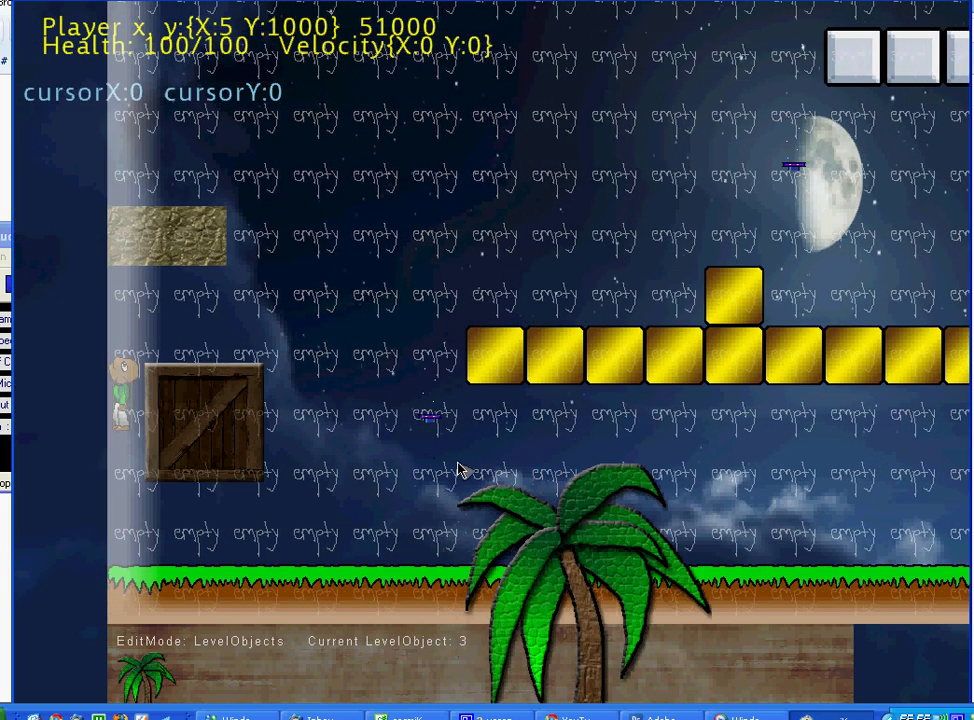
pyautogui.scroll(2, 539, 417)
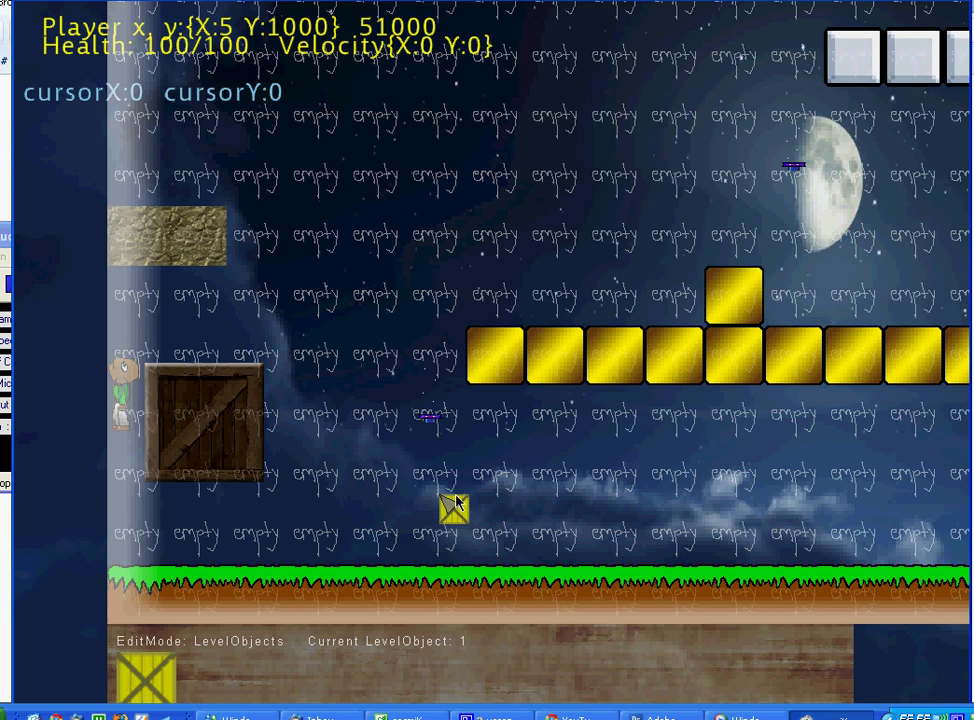
pyautogui.press('Right')
pyautogui.press('Up')
pyautogui.press('Down')
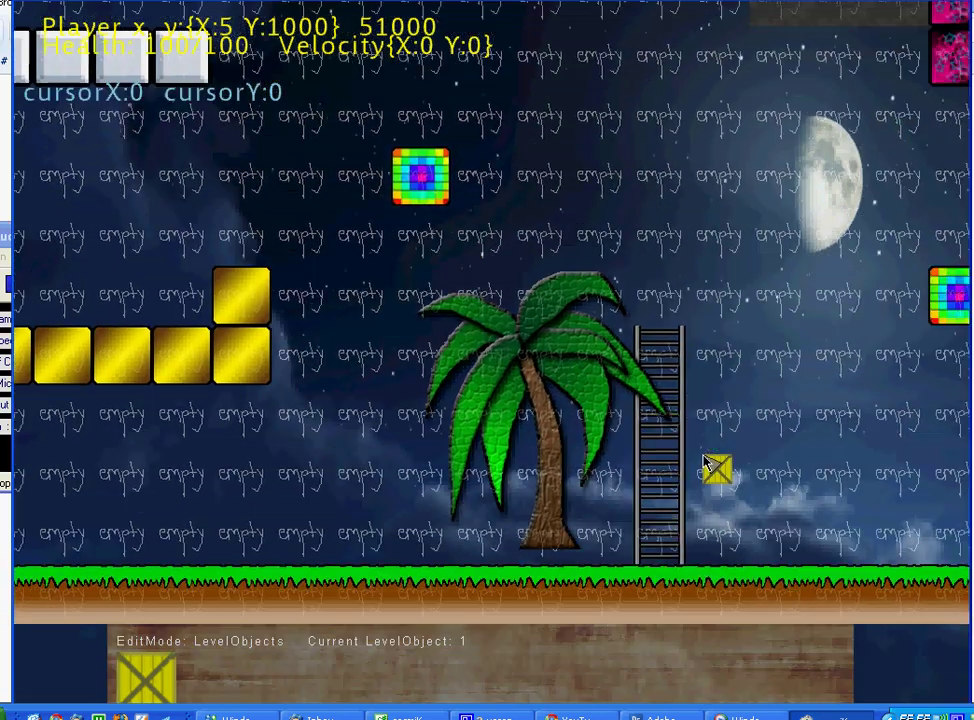
pyautogui.press('Right')
pyautogui.scroll(1, 588, 389)
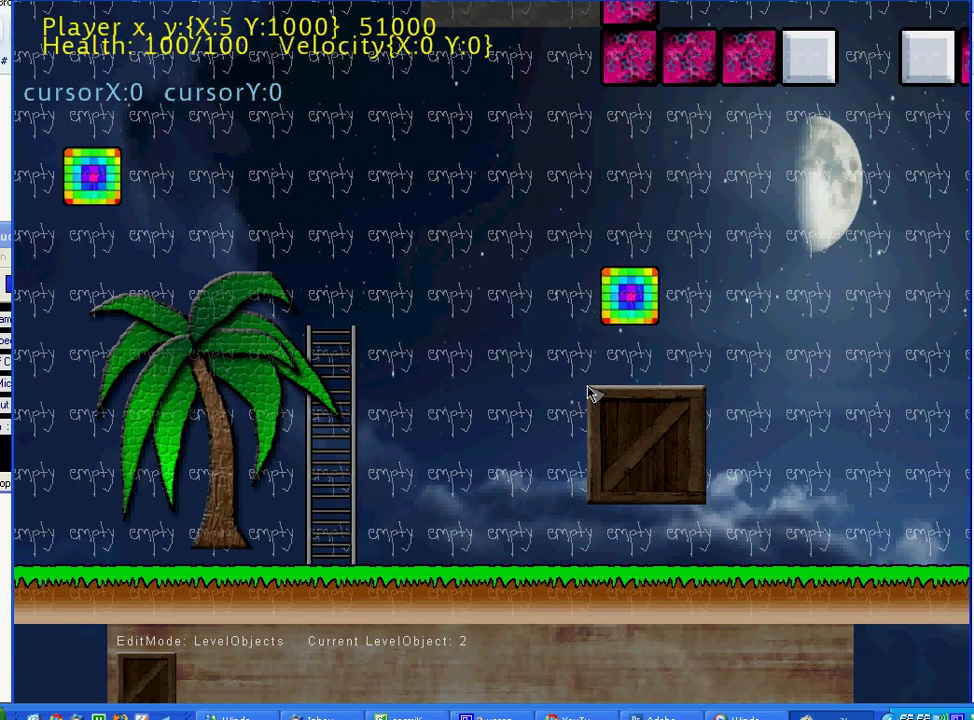
pyautogui.scroll(-1, 590, 398)
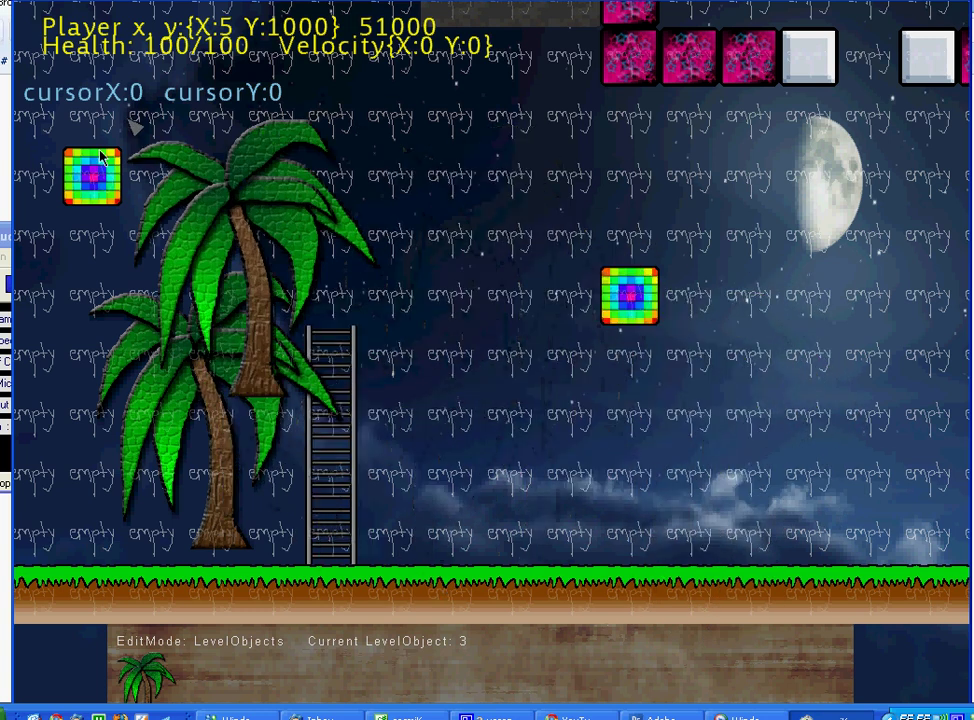
pyautogui.scroll(-1, 289, 243)
pyautogui.scroll(1, 291, 241)
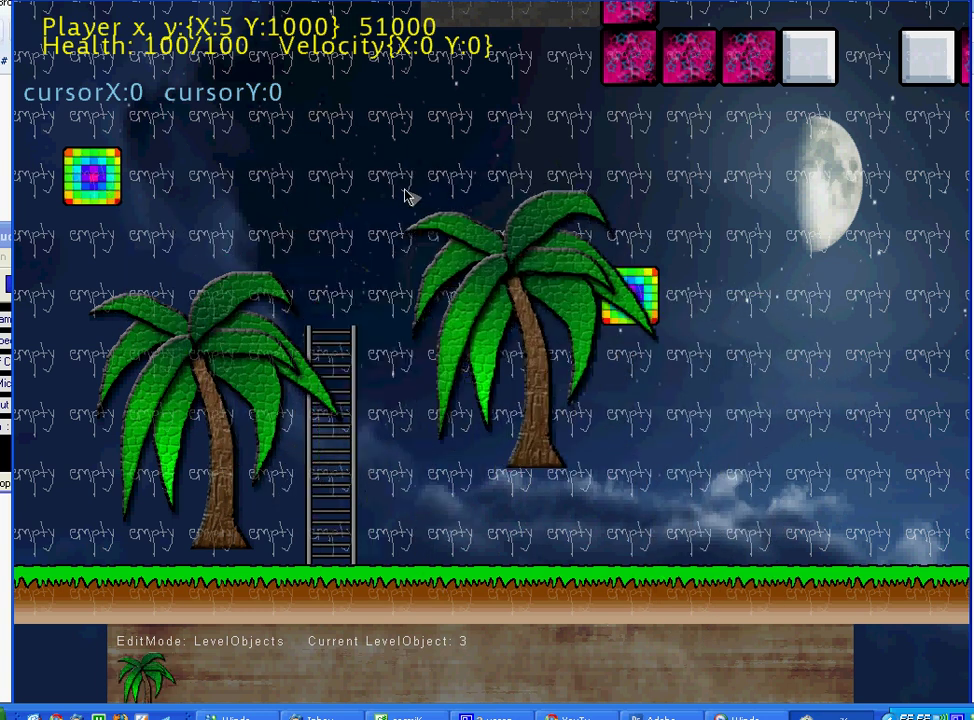
# Step: Make the wooden crate, level object 2, the current level object
pyautogui.press('Right')
pyautogui.press('Right')
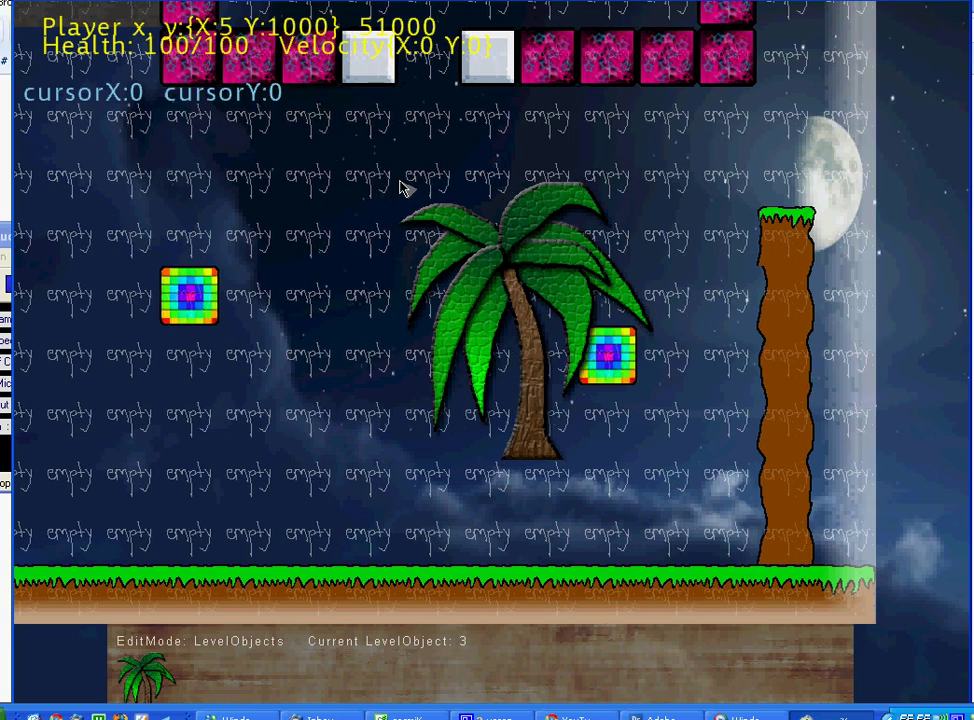
pyautogui.press('Up')
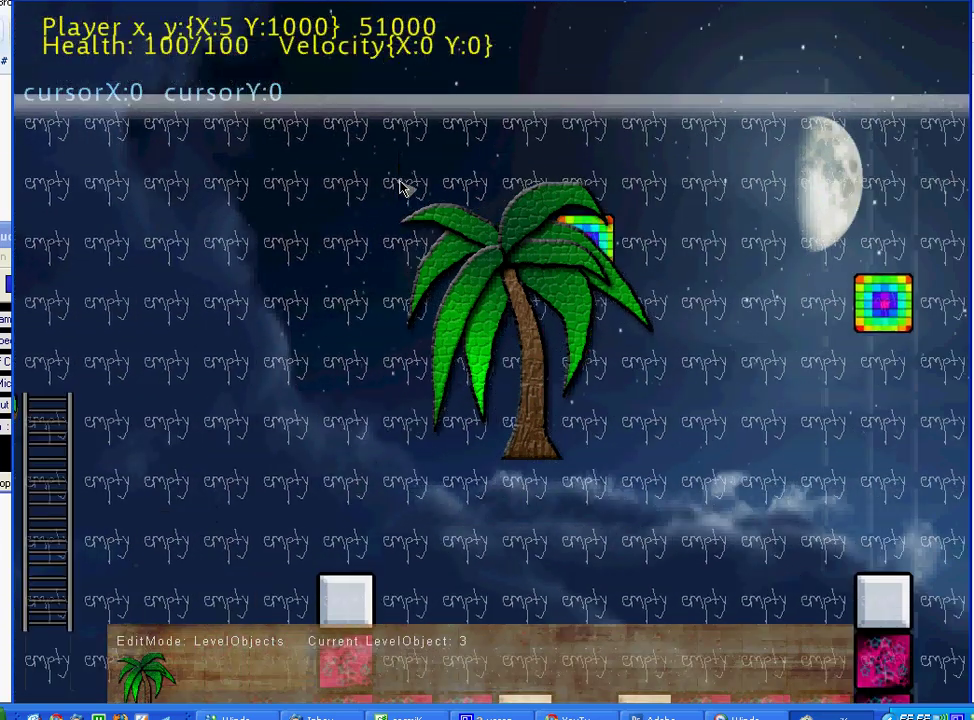
pyautogui.press('Left')
pyautogui.press('Down')
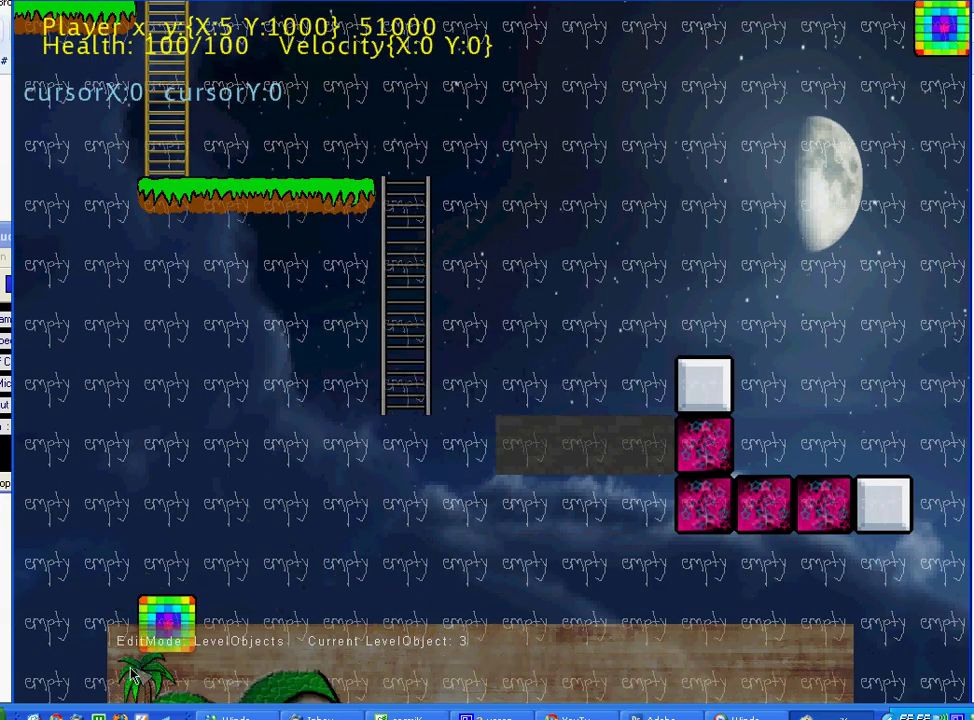
pyautogui.scroll(-2, 508, 238)
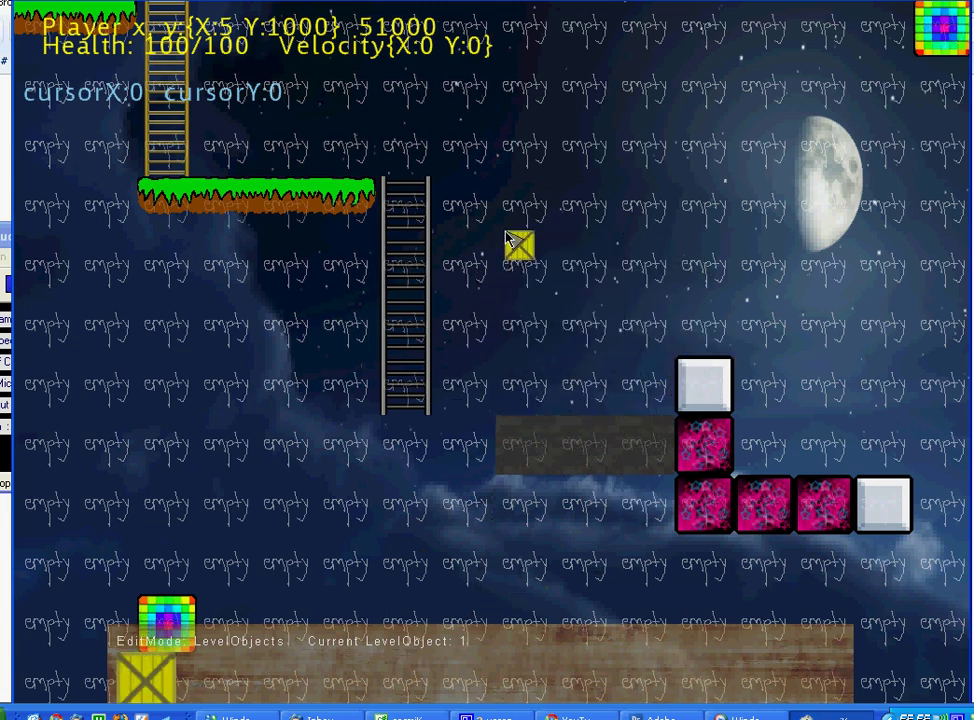
pyautogui.scroll(1, 506, 238)
pyautogui.press('Left')
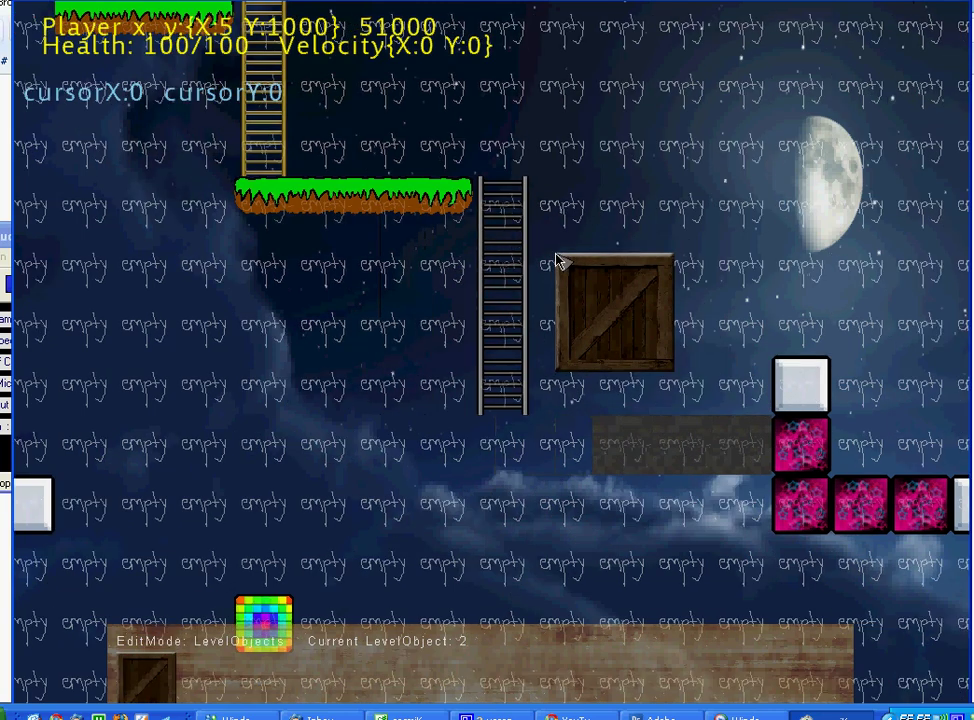
# Step: Look over the golden blocks, red gems, player start area and upper edge of the level with the crate preview
pyautogui.press('Left')
pyautogui.press('Left')
pyautogui.press('Down')
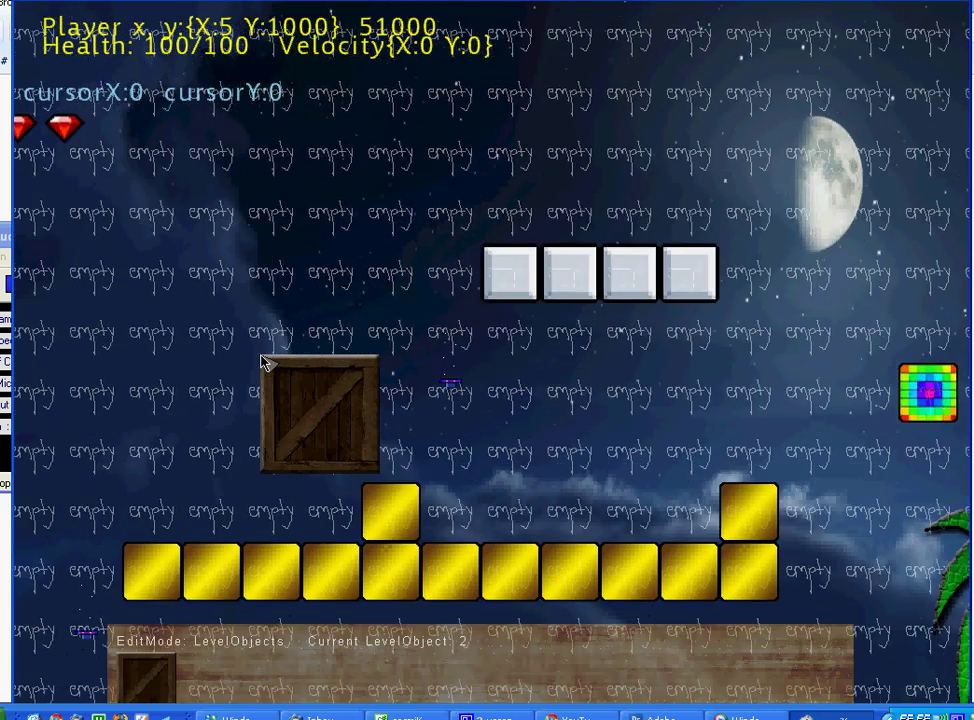
pyautogui.press('Up')
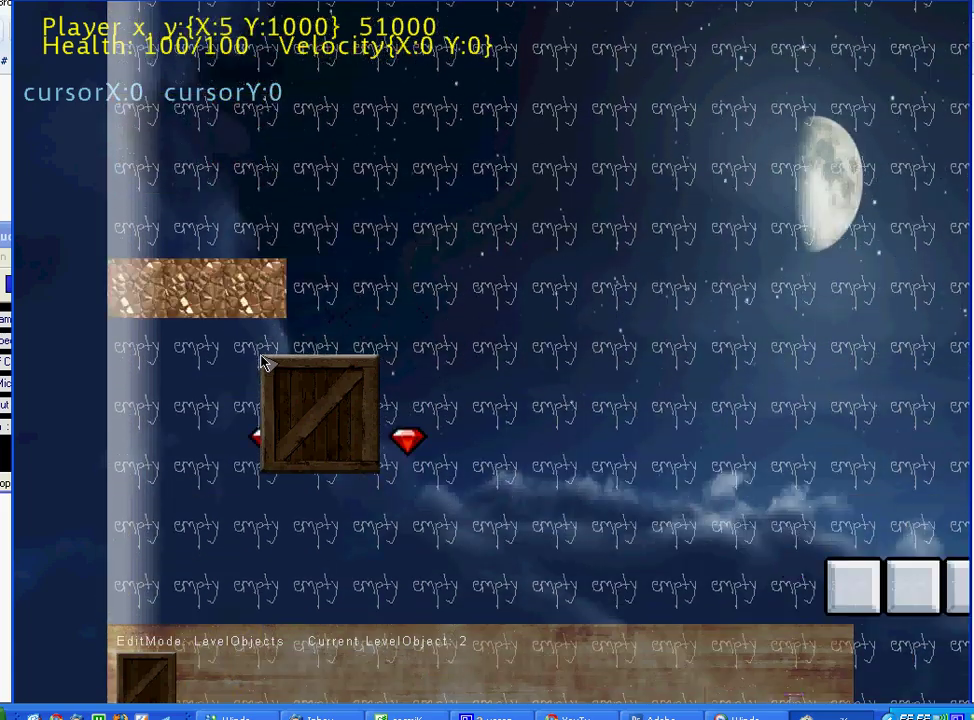
pyautogui.press('Up')
pyautogui.press('Right')
pyautogui.press('Right')
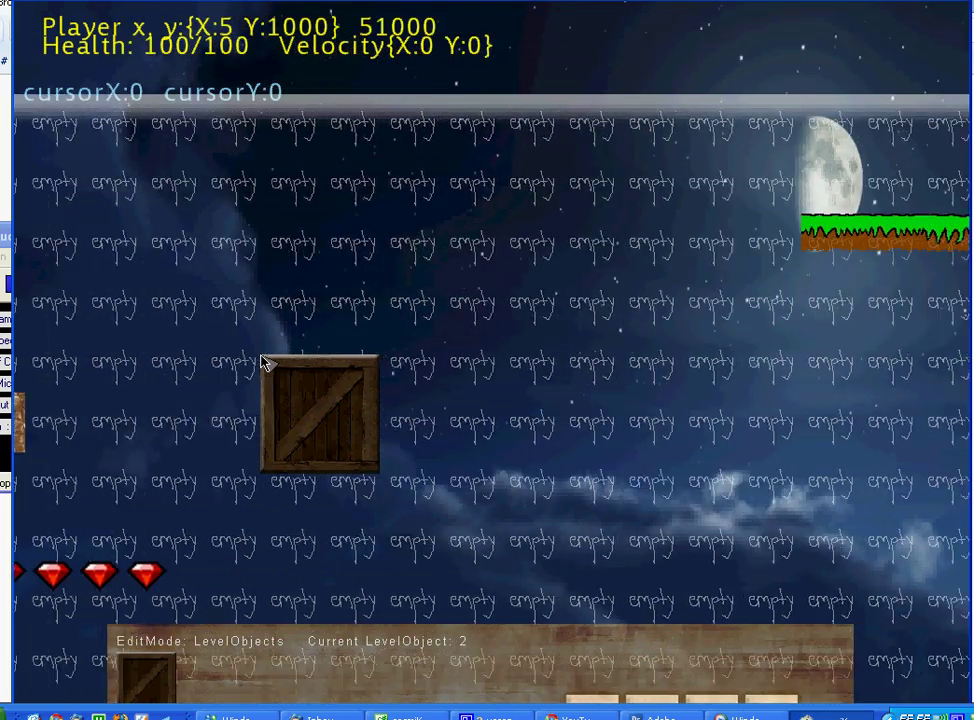
pyautogui.press('Left')
pyautogui.press('Down')
pyautogui.press('Down')
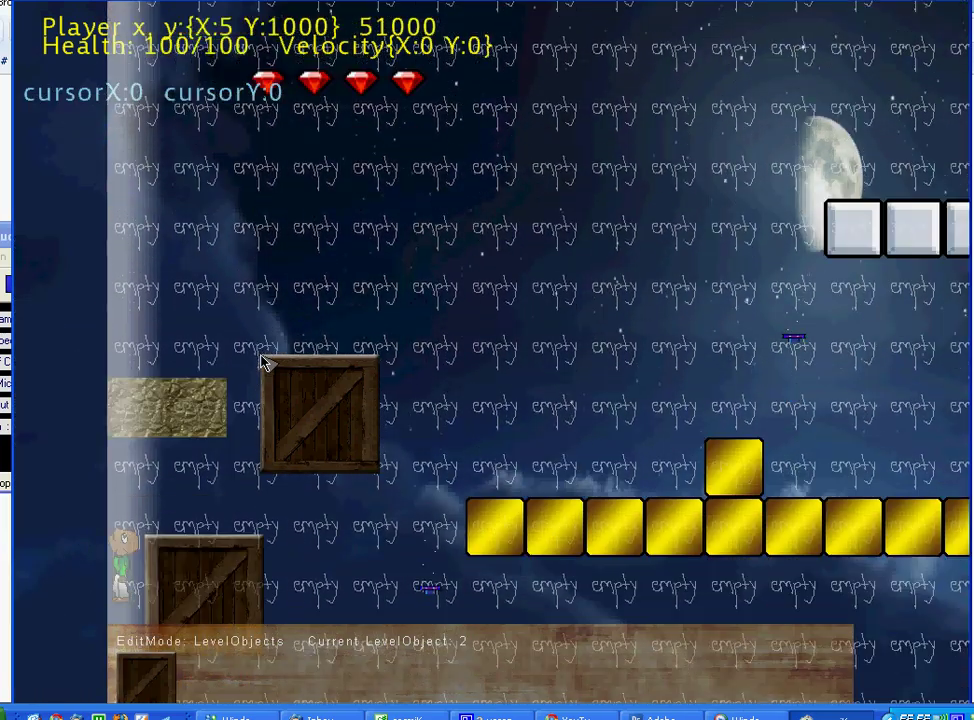
pyautogui.press('Down')
pyautogui.press('Down')
pyautogui.press('Down')
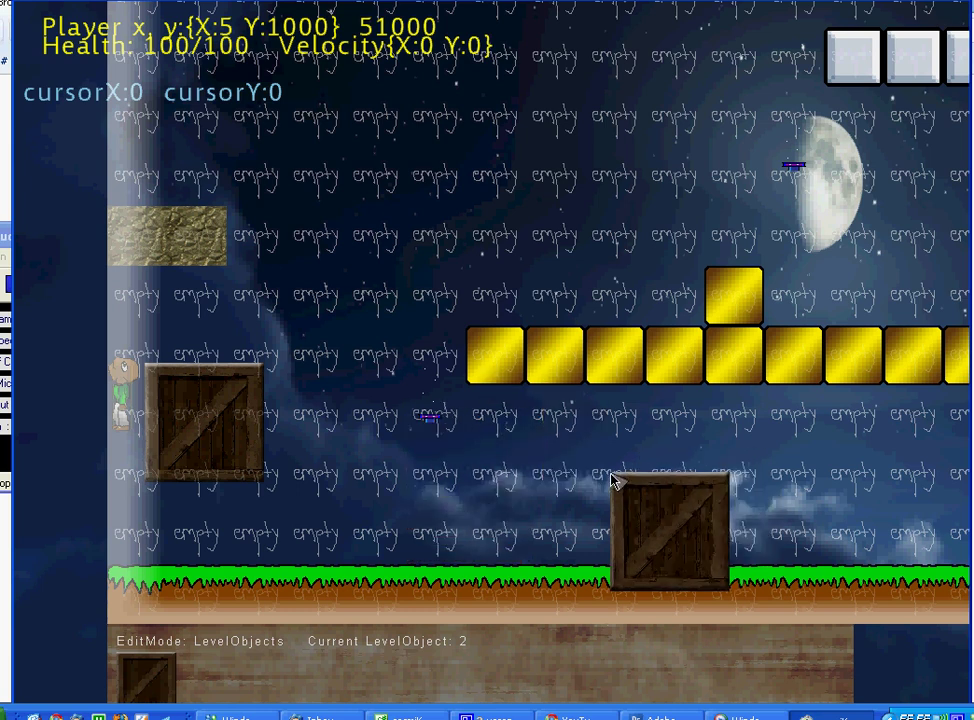
pyautogui.press('Right')
pyautogui.press('Up')
pyautogui.press('Left')
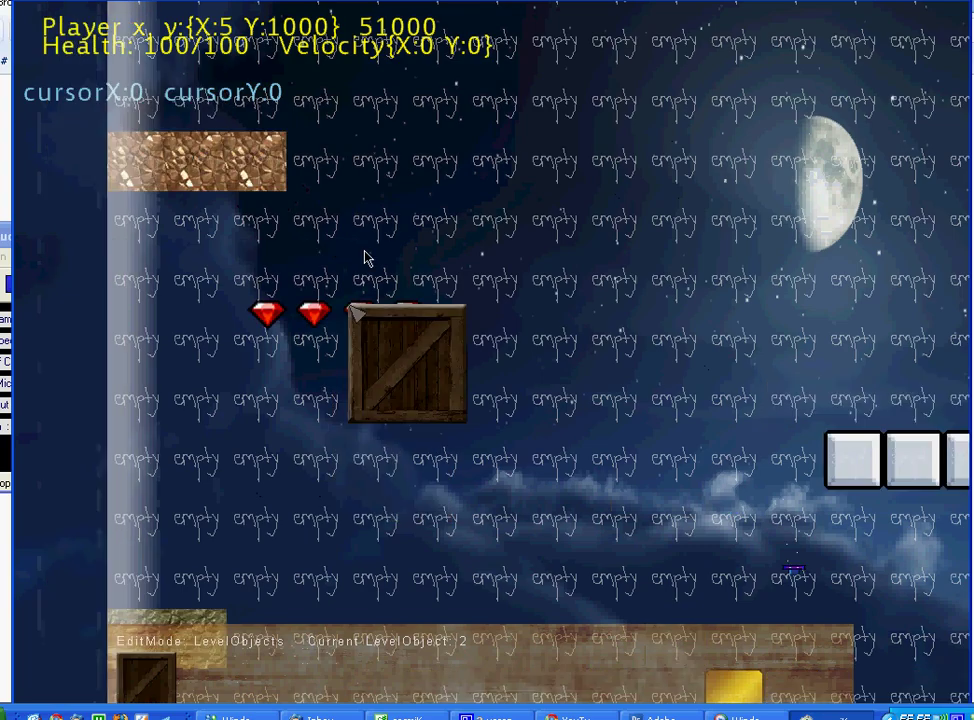
pyautogui.press('Right')
pyautogui.press('Right')
pyautogui.press('Down')
pyautogui.press('Left')
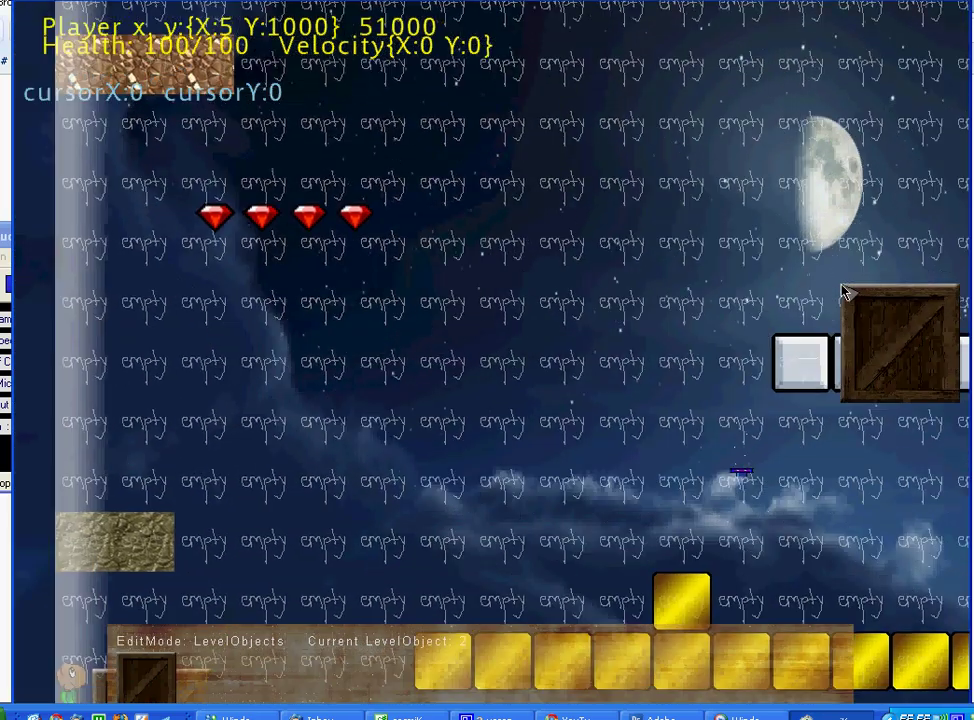
pyautogui.press('Up')
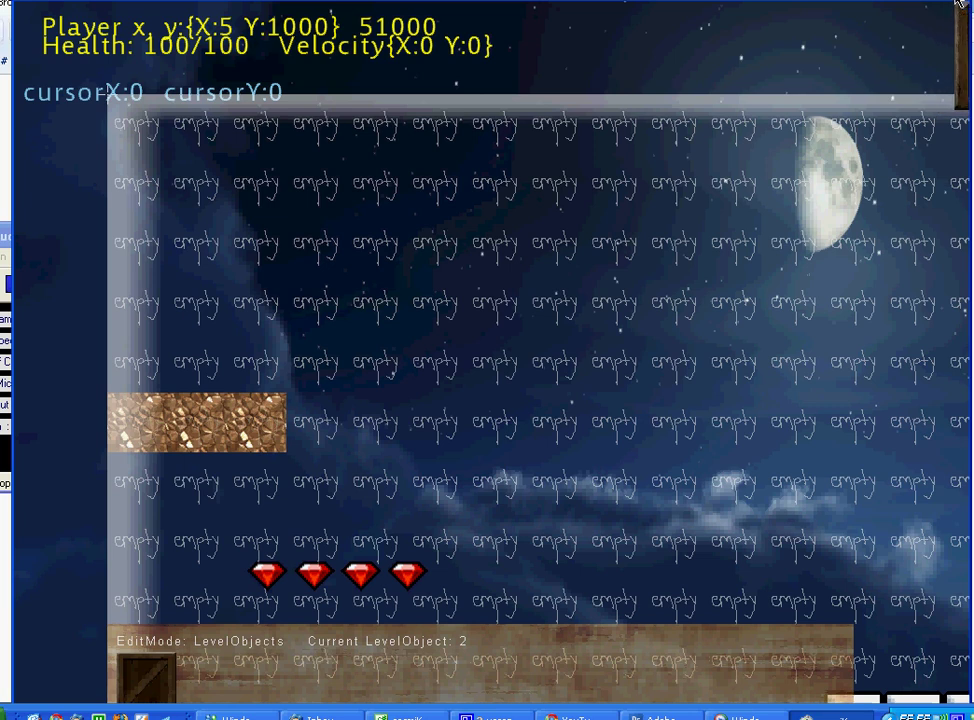
# Step: Close the game window and show the desktop
pyautogui.click(957, 1)
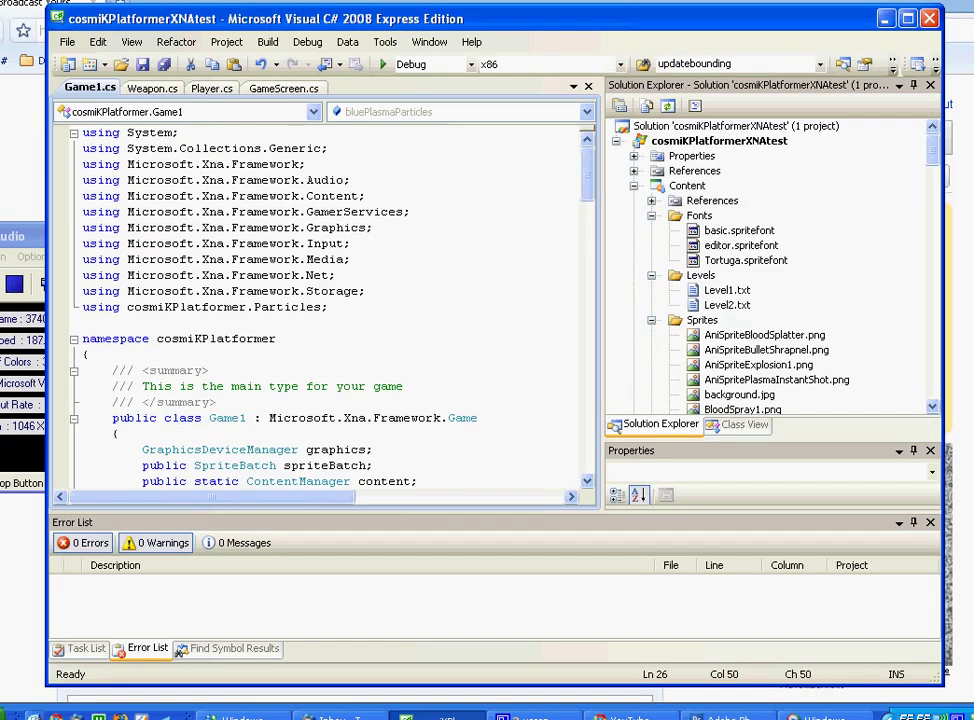
pyautogui.click(34, 717)
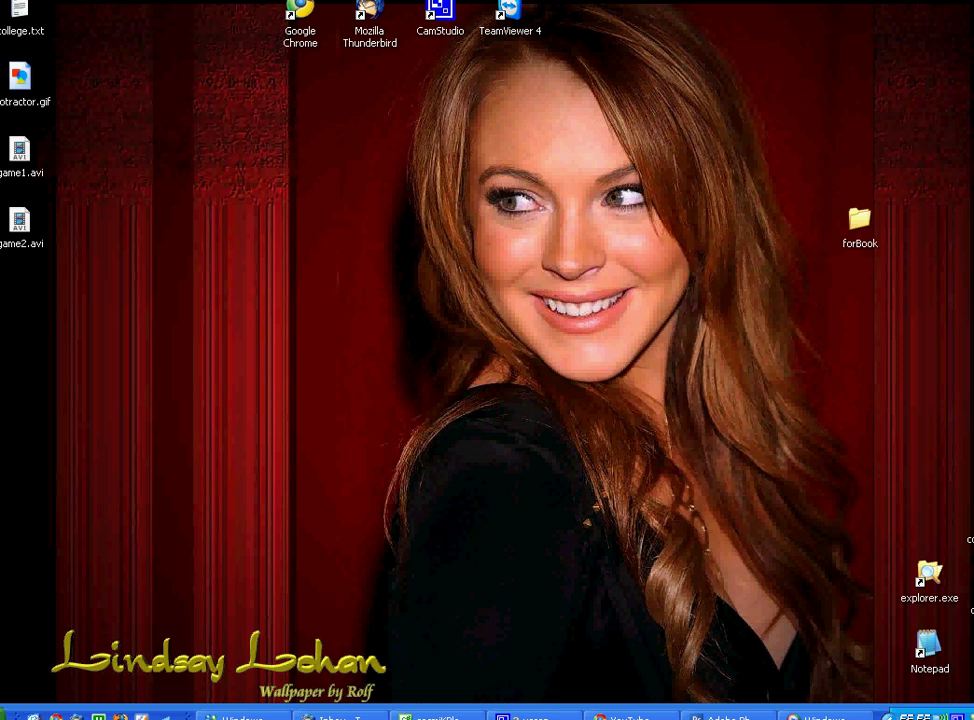
# Step: Open SavedLevel.txt from the E:\SavedLevels folder in Notepad and maximize its window
pyautogui.press('super+e')
pyautogui.doubleClick(565, 362)
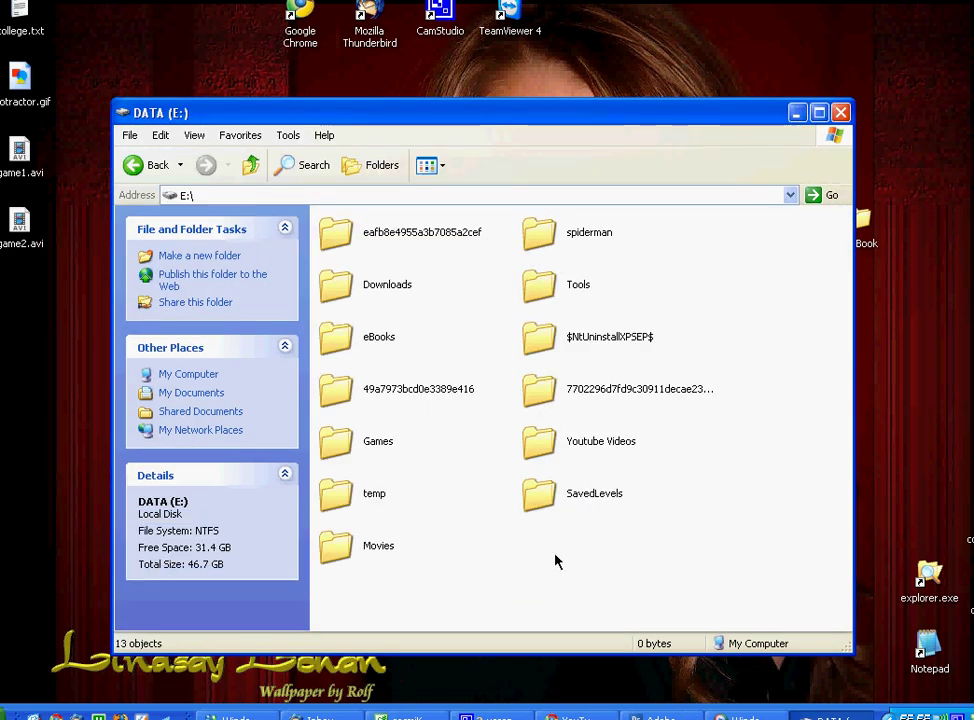
pyautogui.doubleClick(587, 513)
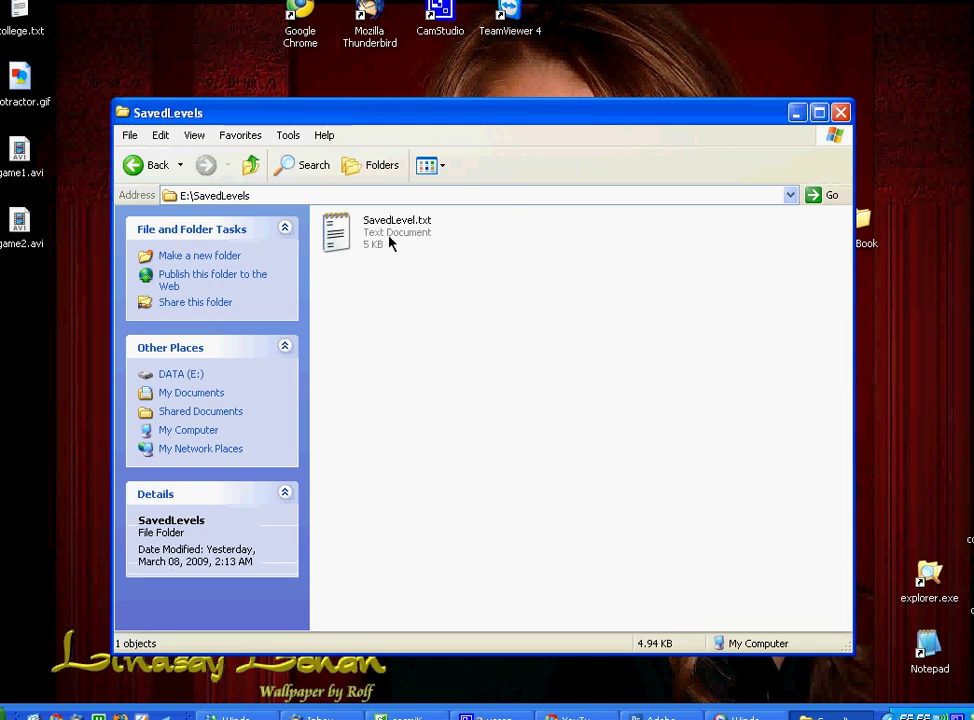
pyautogui.doubleClick(390, 240)
pyautogui.doubleClick(432, 152)
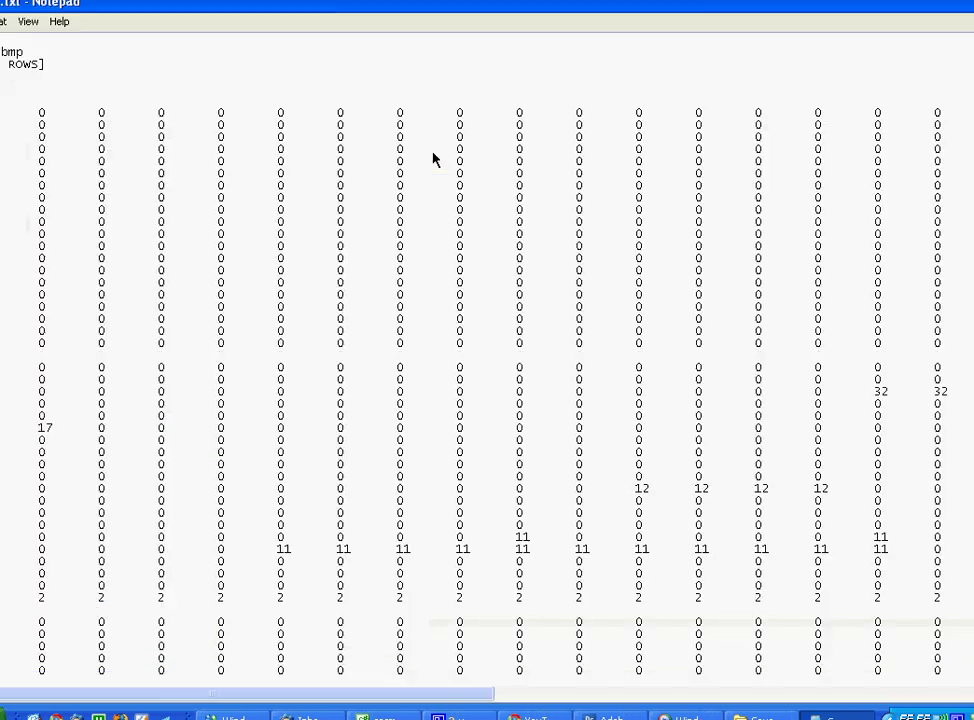
# Step: Examine the grids of tile numbers in the saved level file
pyautogui.scroll(-5, 587, 98)
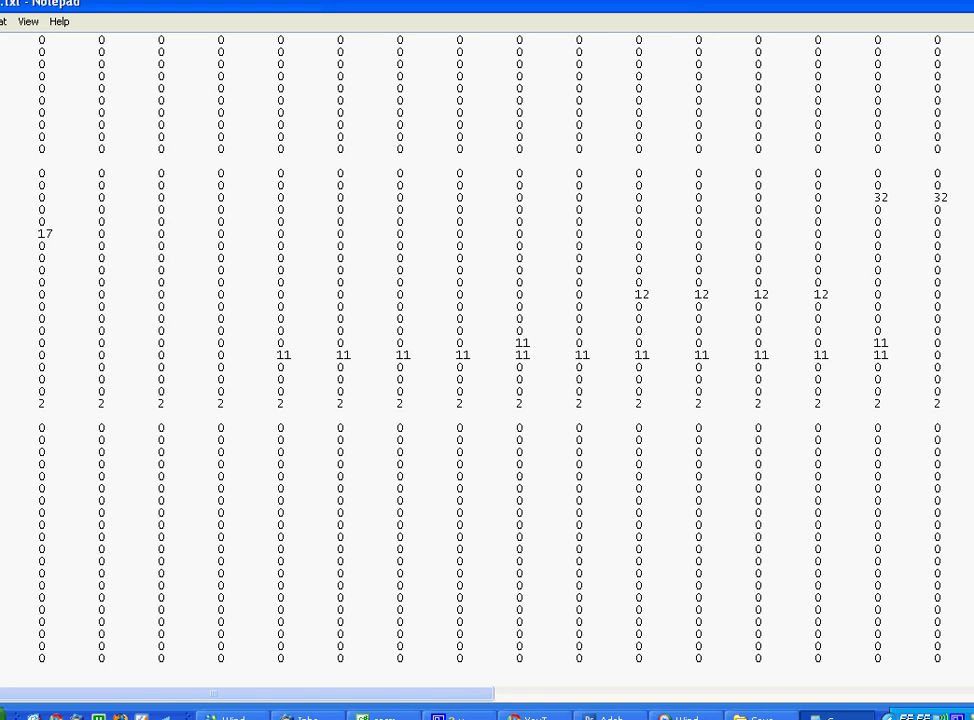
pyautogui.scroll(5, 487, 360)
pyautogui.scroll(-4, 487, 360)
pyautogui.scroll(4, 487, 360)
pyautogui.scroll(-5, 487, 360)
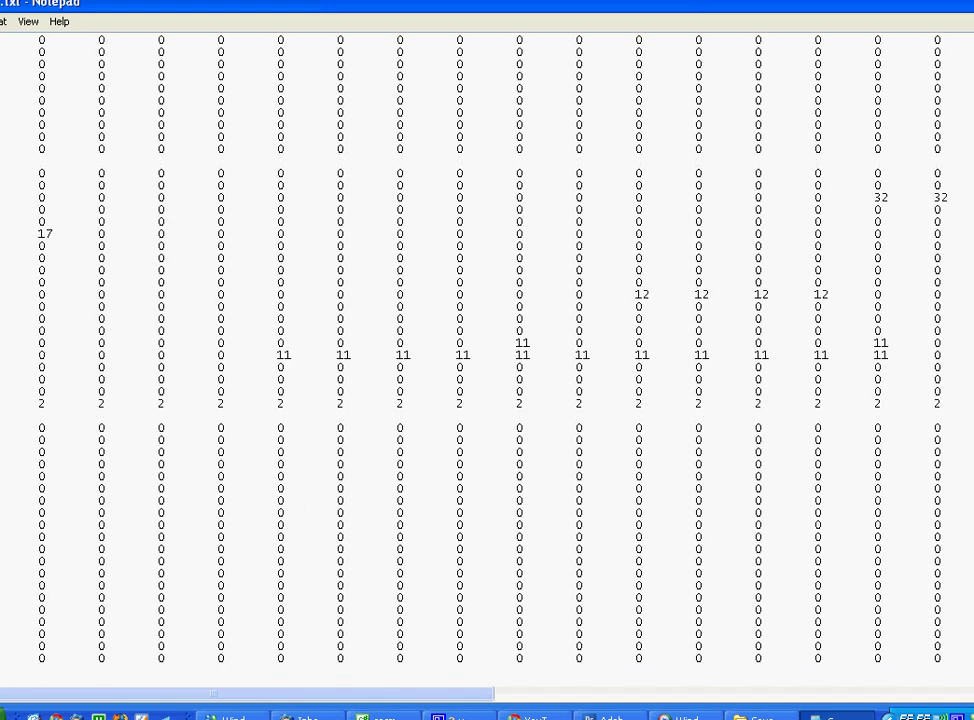